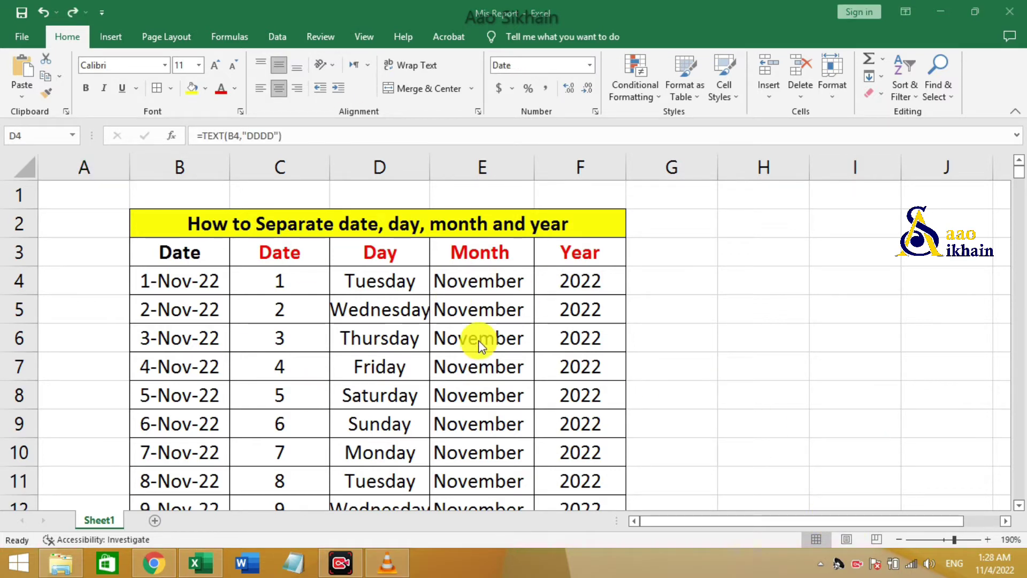
Select the filled result cells from C4 across Day, Month and Year to the last row.
left_click(263, 275)
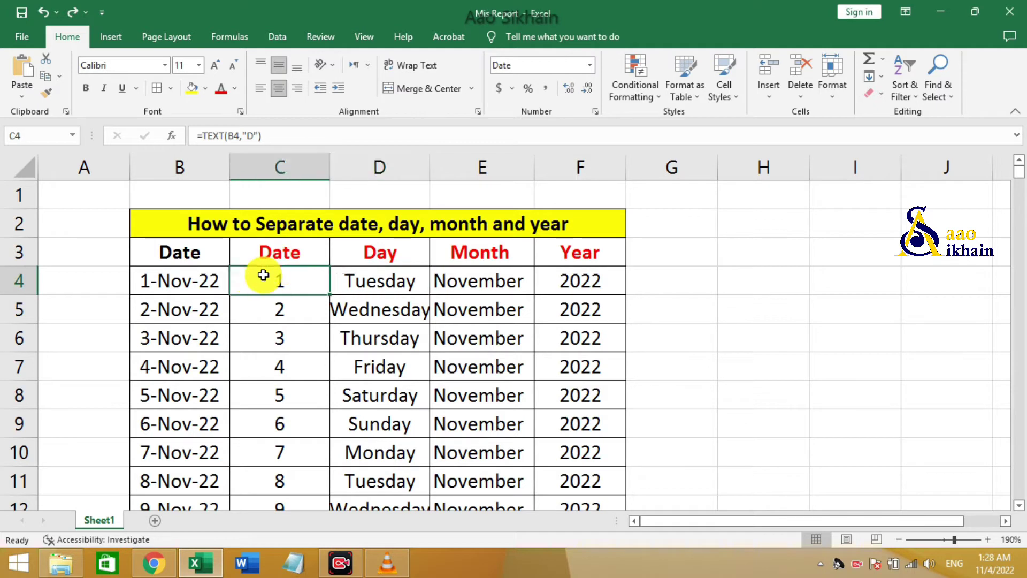
key("ctrl+shift+Right")
key("ctrl+shift+Down")
Clear the selected Date, Day, Month and Year result values.
key("Delete")
scroll(264, 275, "up", 3)
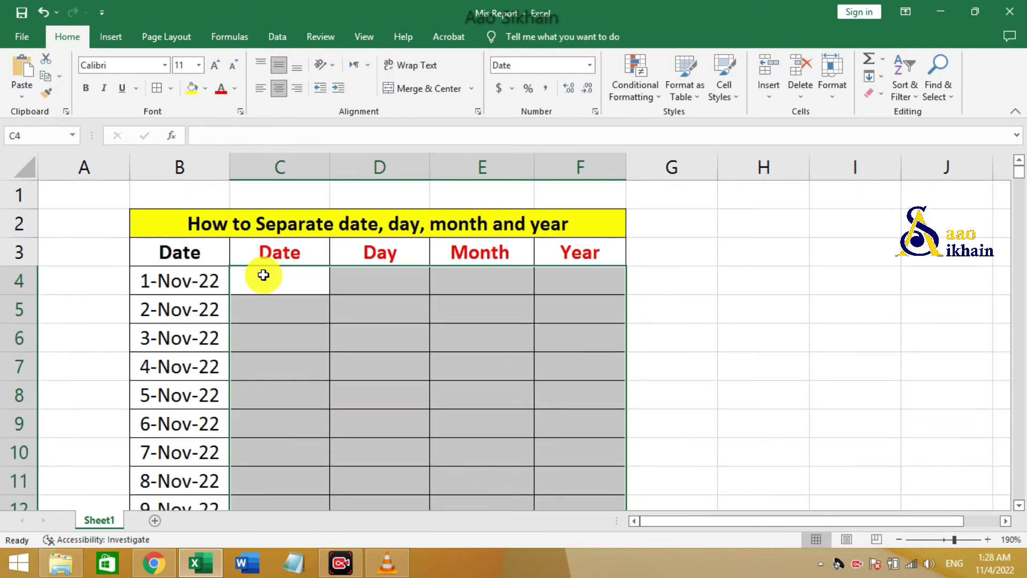
key("Left")
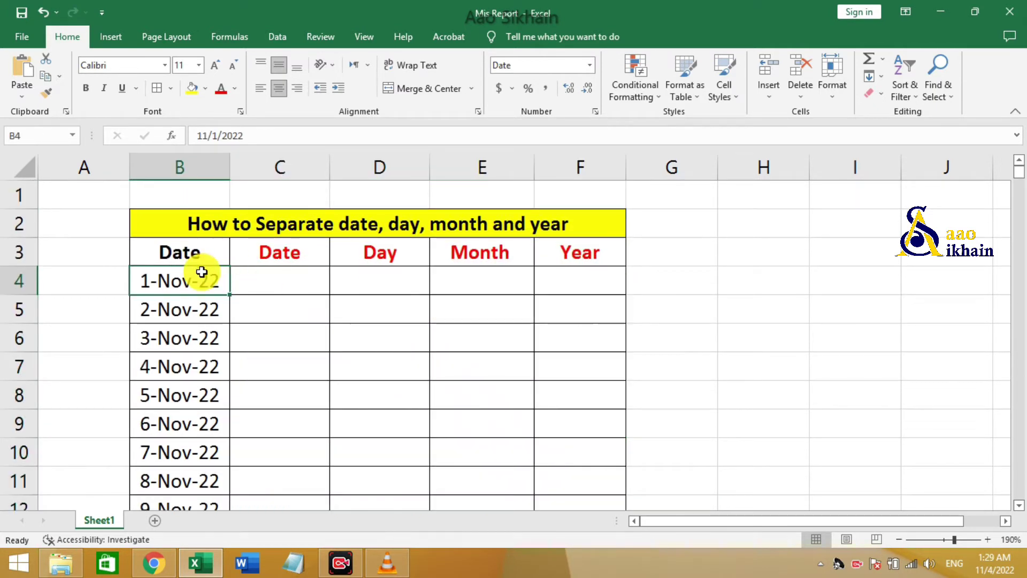
Enter =TEXT(B4,"D") in C4 so it shows the day number 1.
left_click(272, 282)
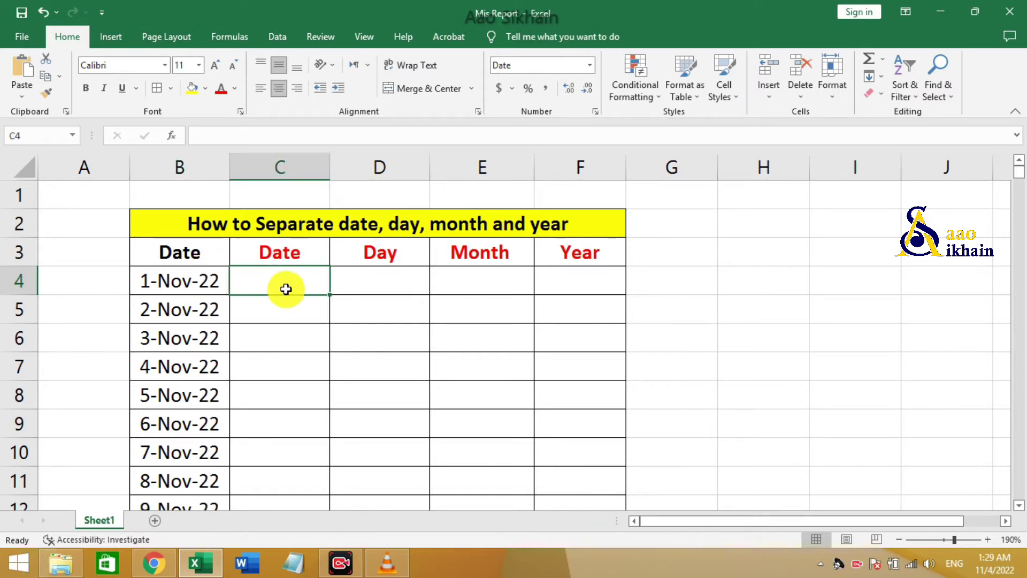
type("=")
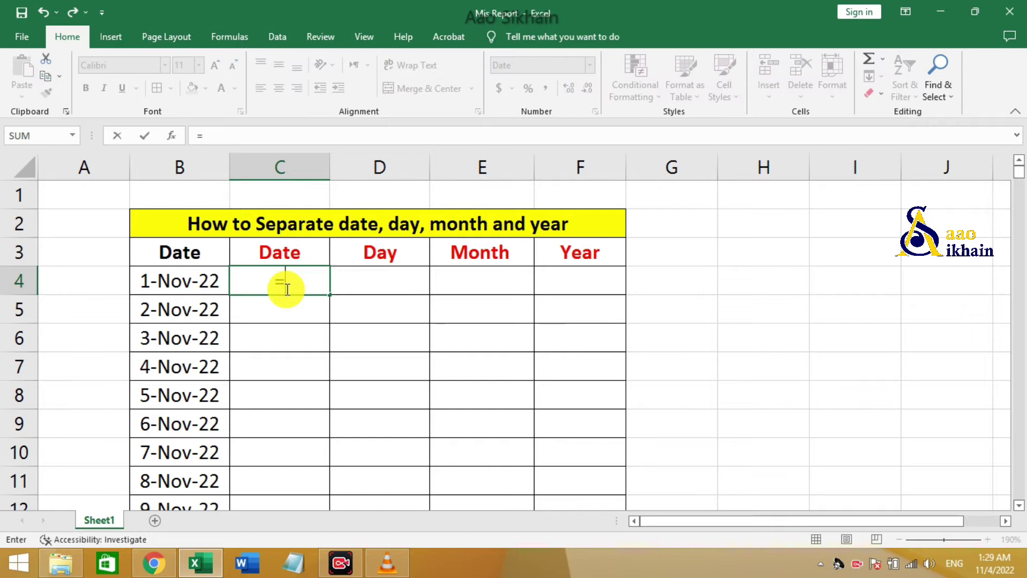
type("text")
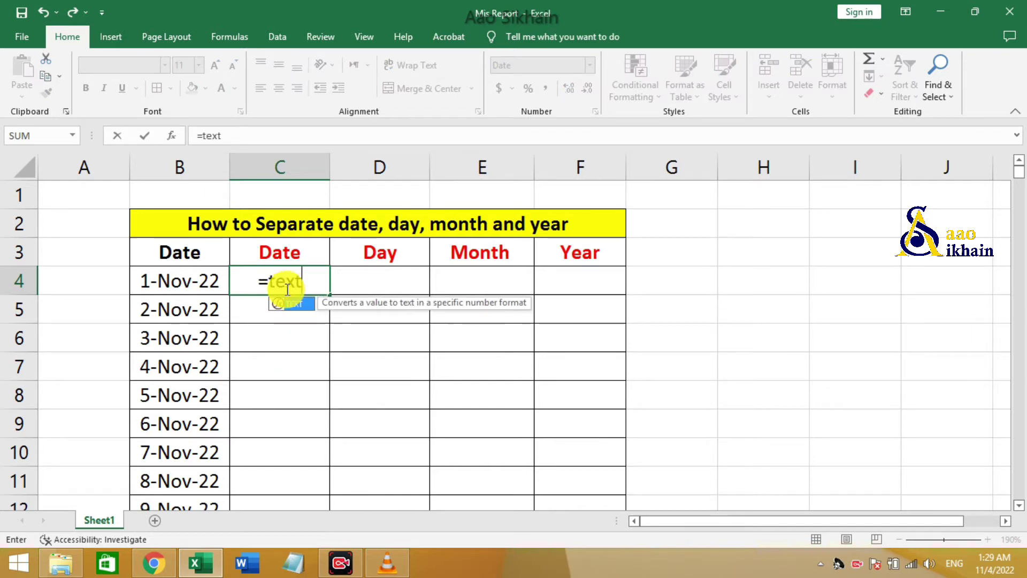
key("Tab")
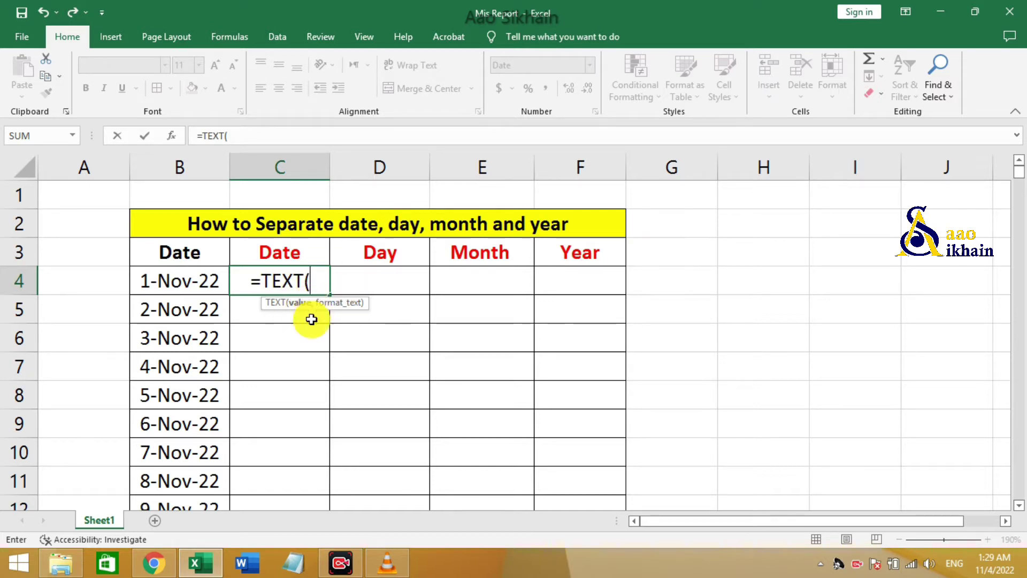
left_click(187, 280)
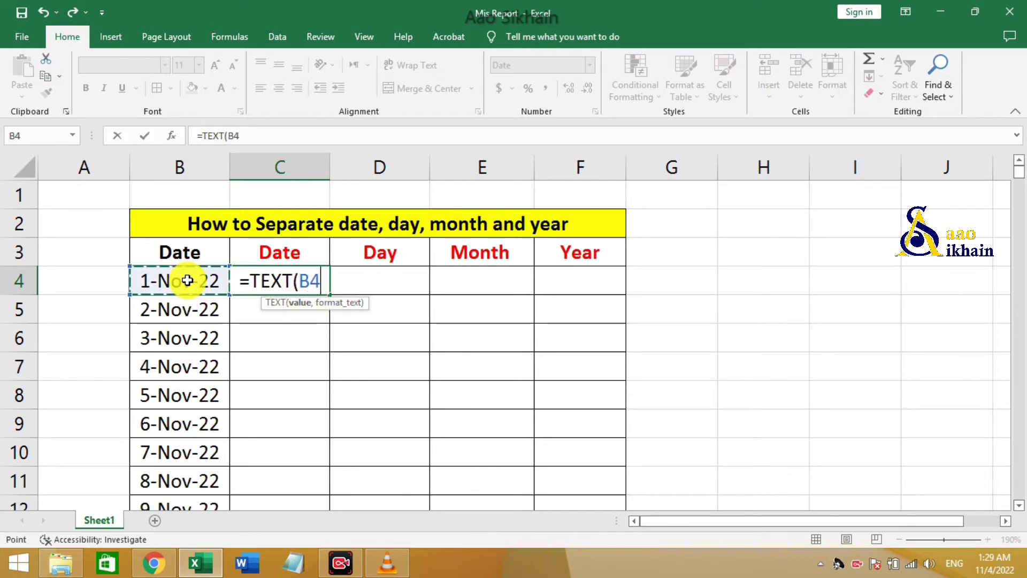
type(",")
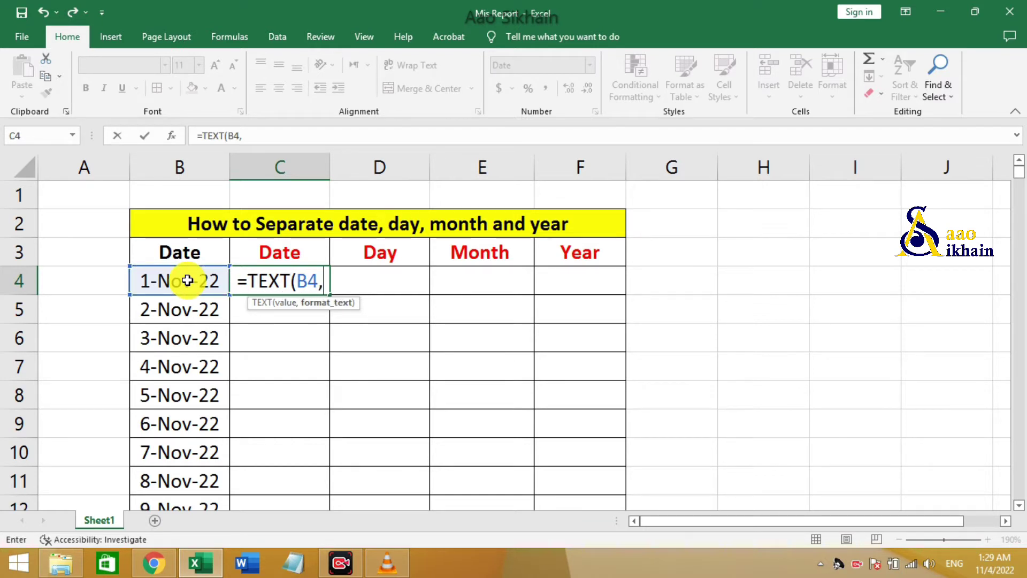
type("\"")
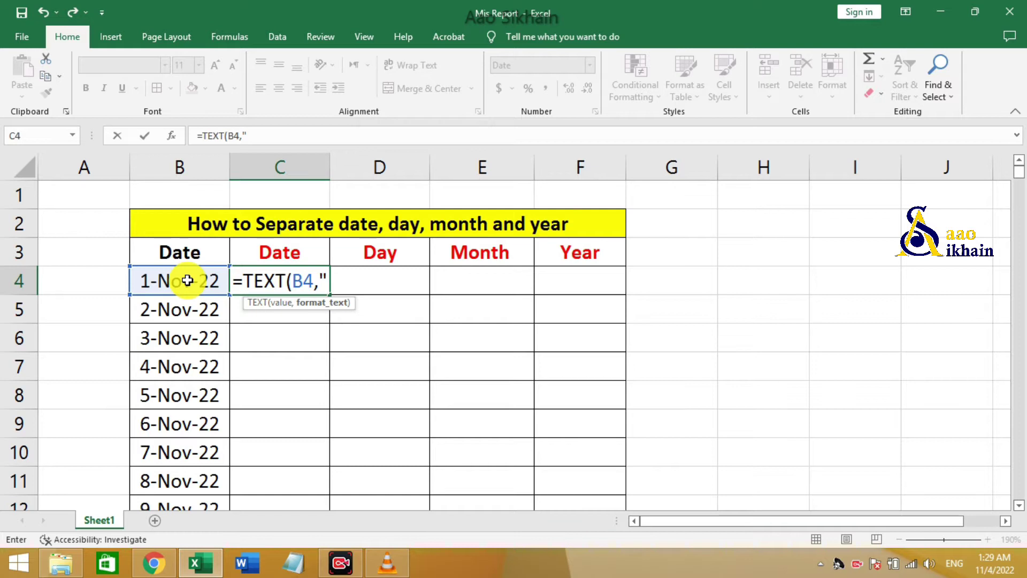
type("D")
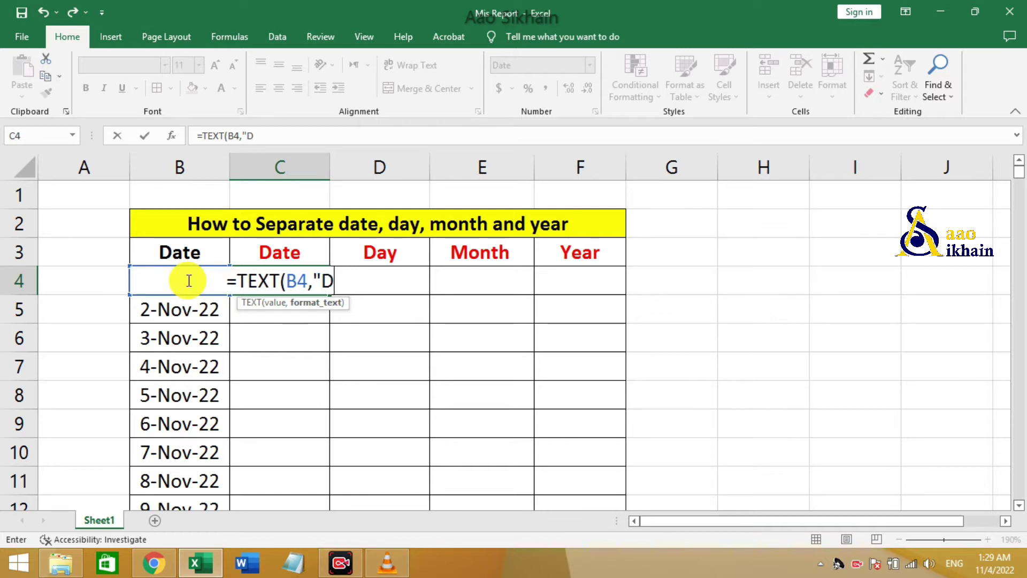
type("\"")
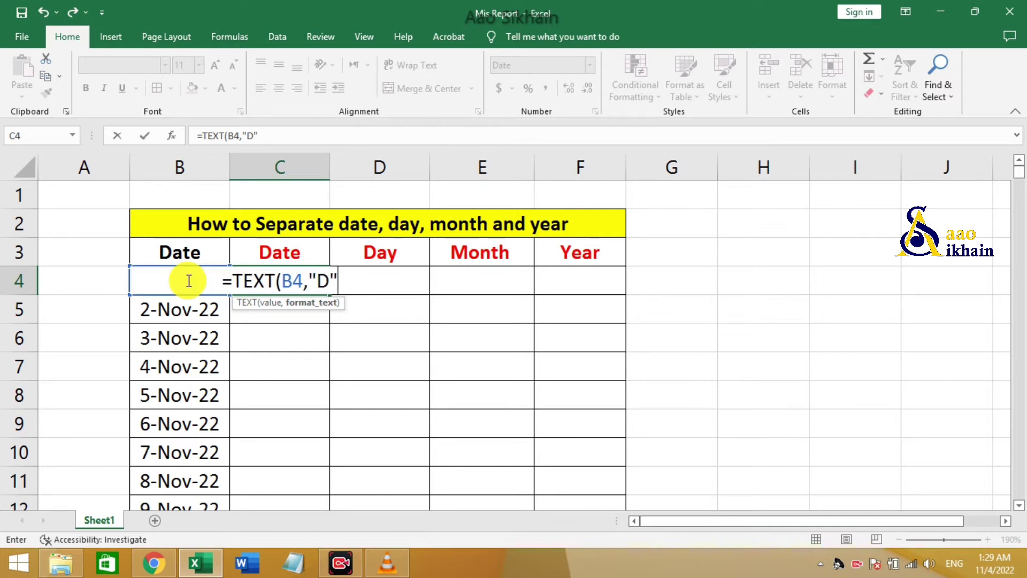
type(")")
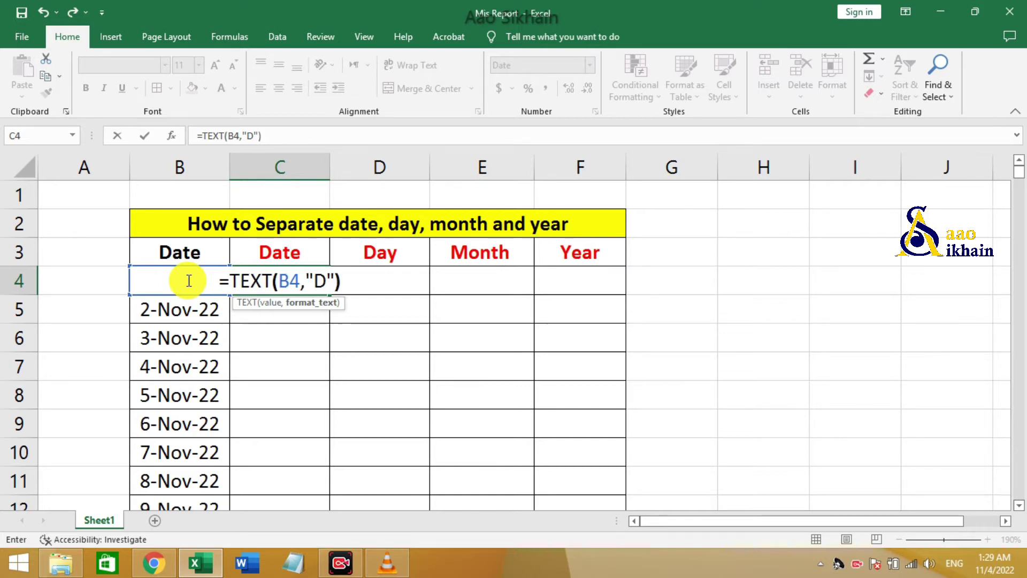
key("Return")
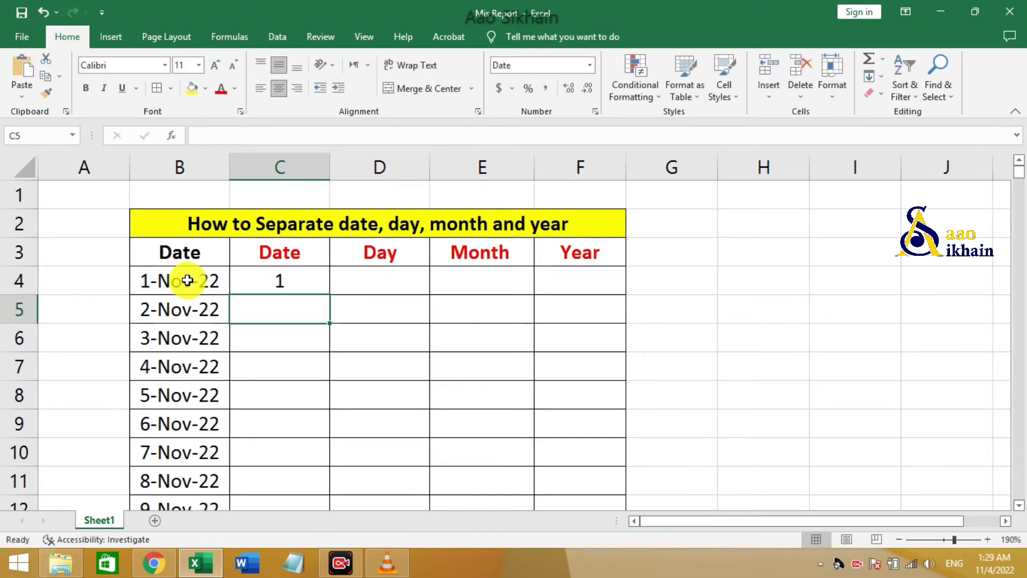
Copy C4's day formula down column C, showing day numbers 1 through 9.
left_click(291, 282)
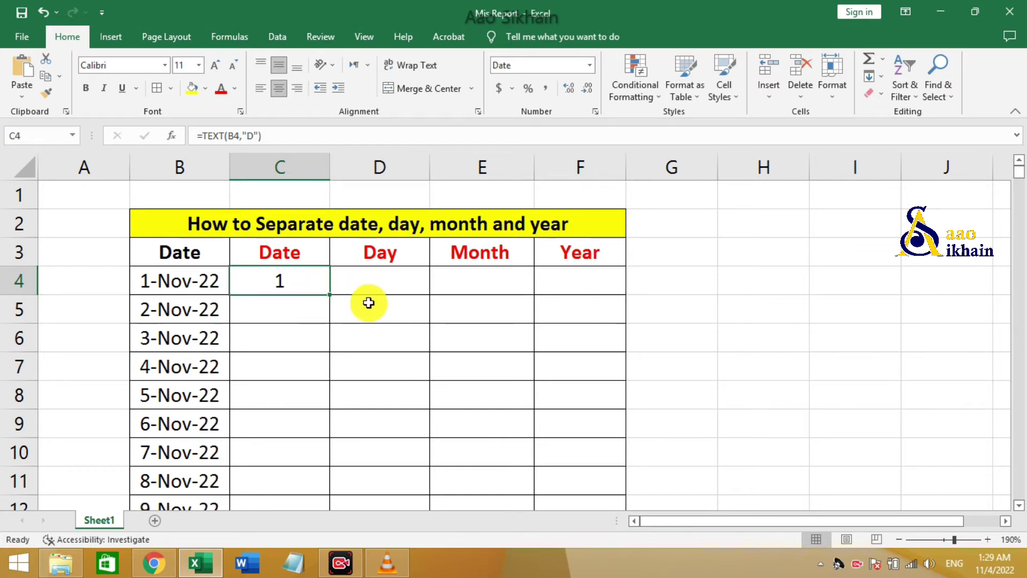
double_click(331, 295)
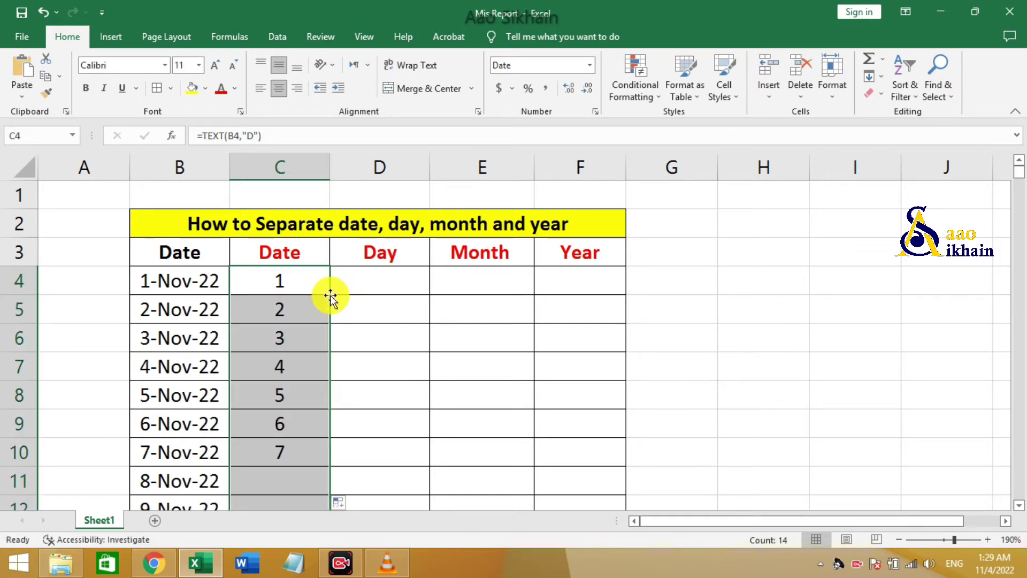
left_click(439, 280)
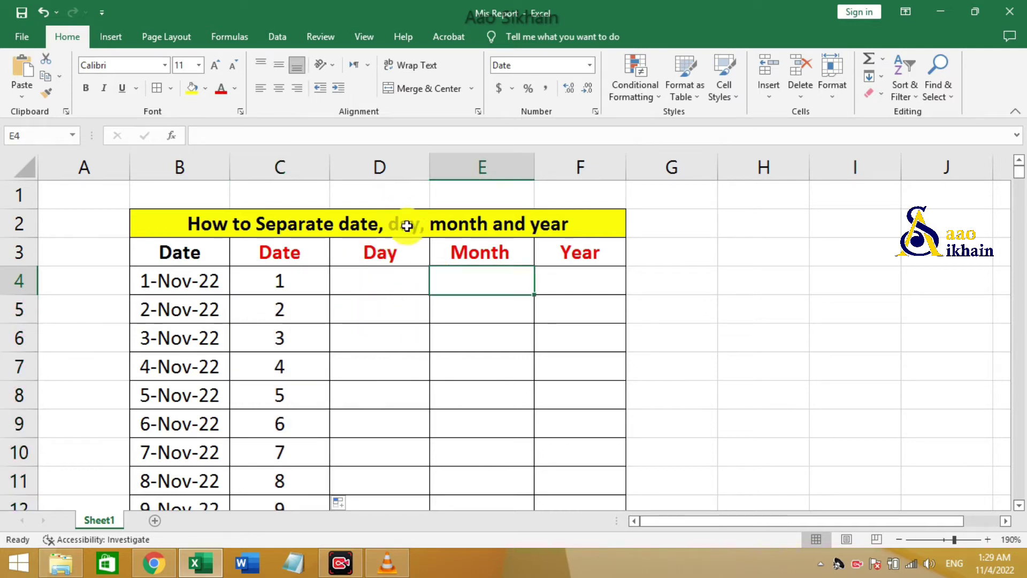
left_click(394, 282)
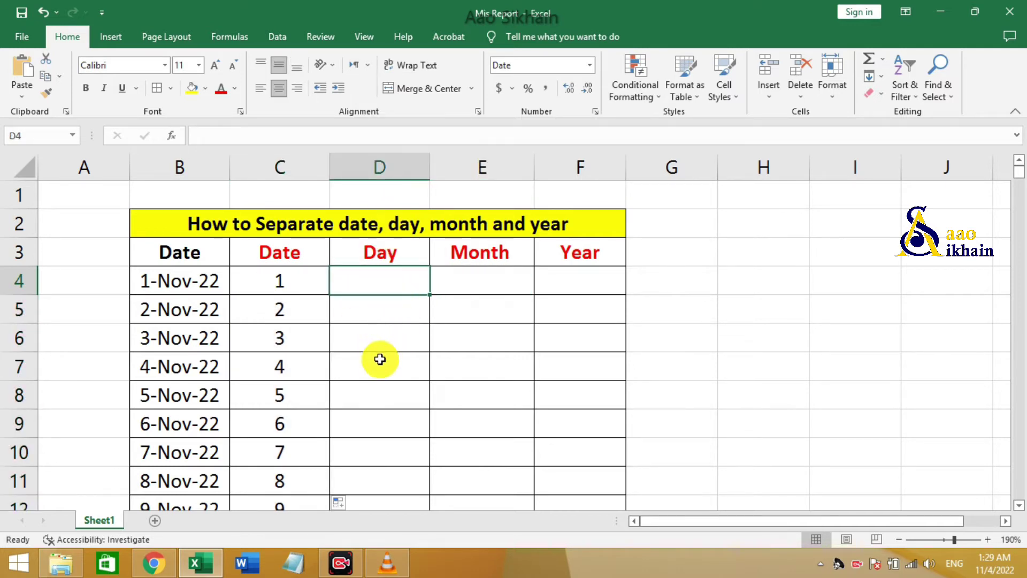
Enter =TEXT(B4,"DDDD") in D4 to show the weekday name Tuesday.
type("=")
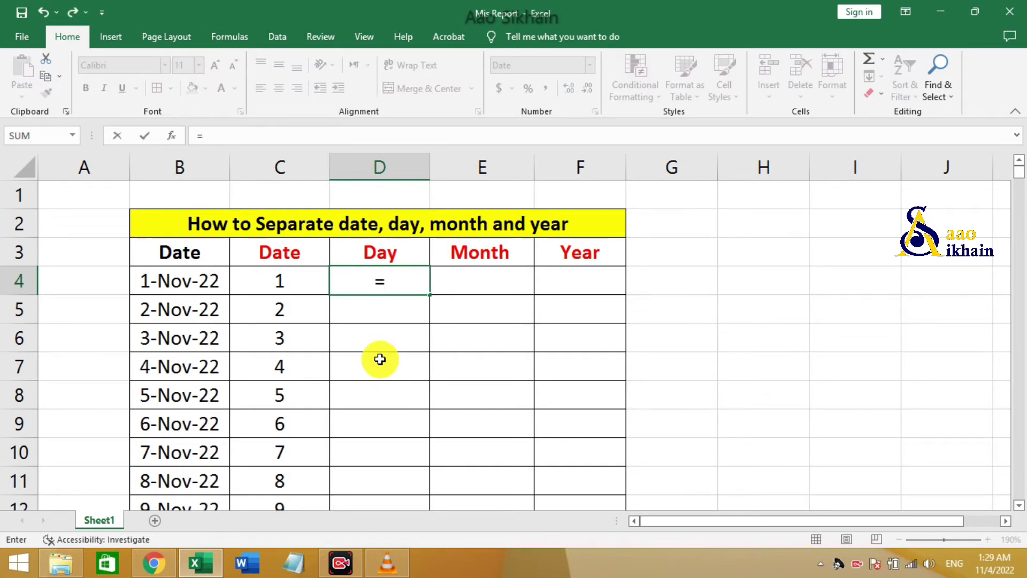
type("text")
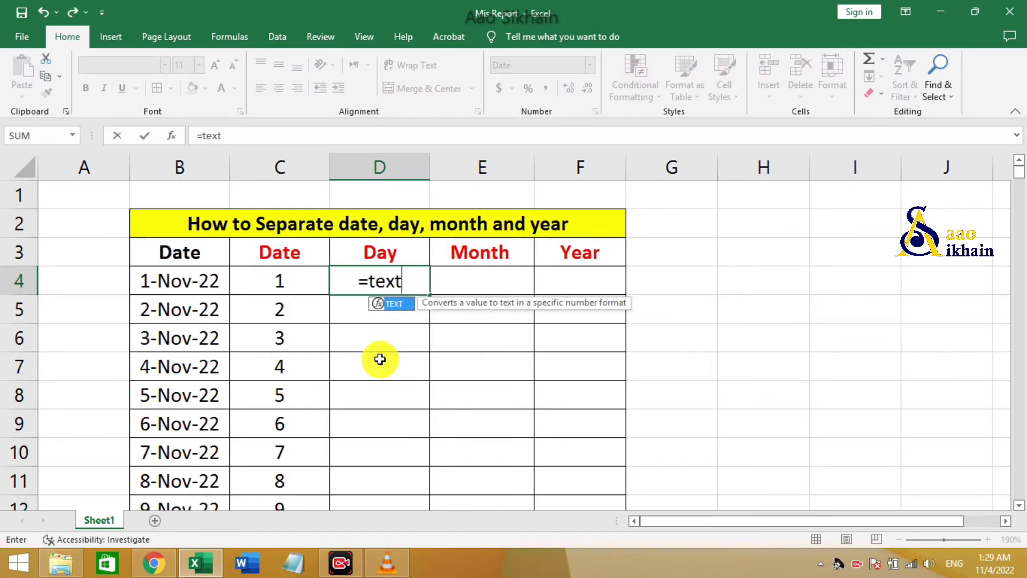
key("Tab")
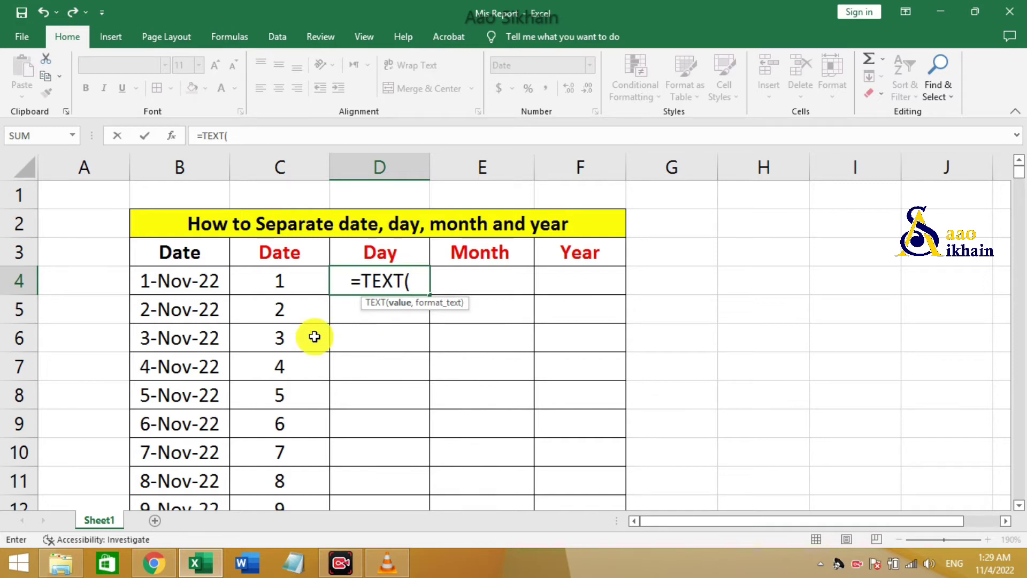
left_click(180, 288)
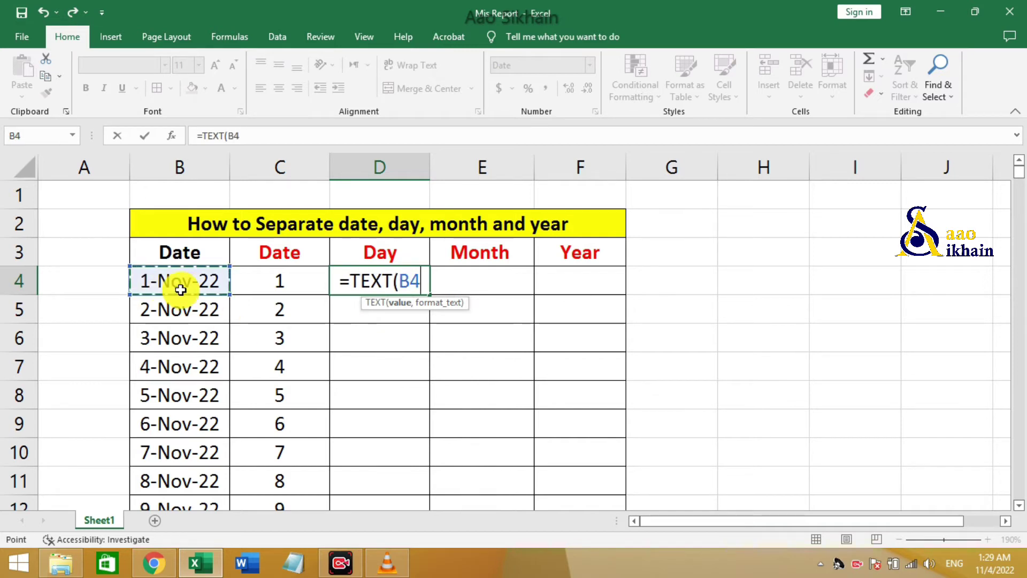
type(",\"")
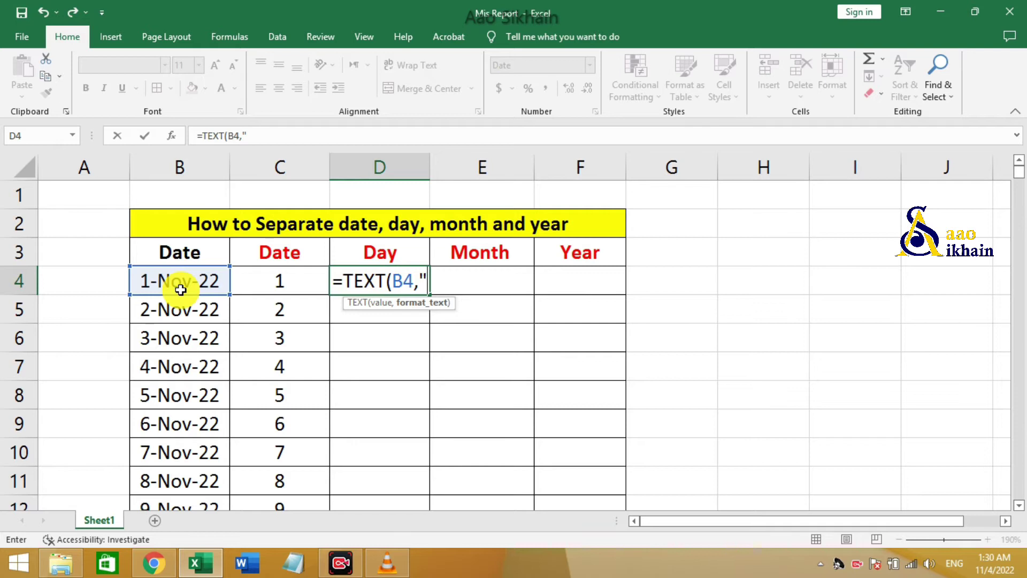
type("d")
key("BackSpace")
type("DDDD")
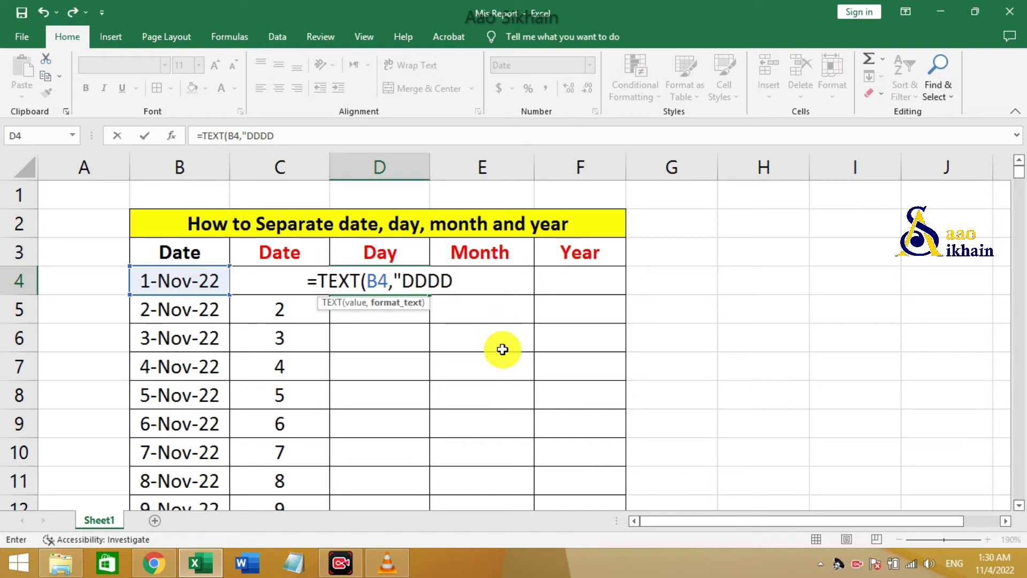
type("\"")
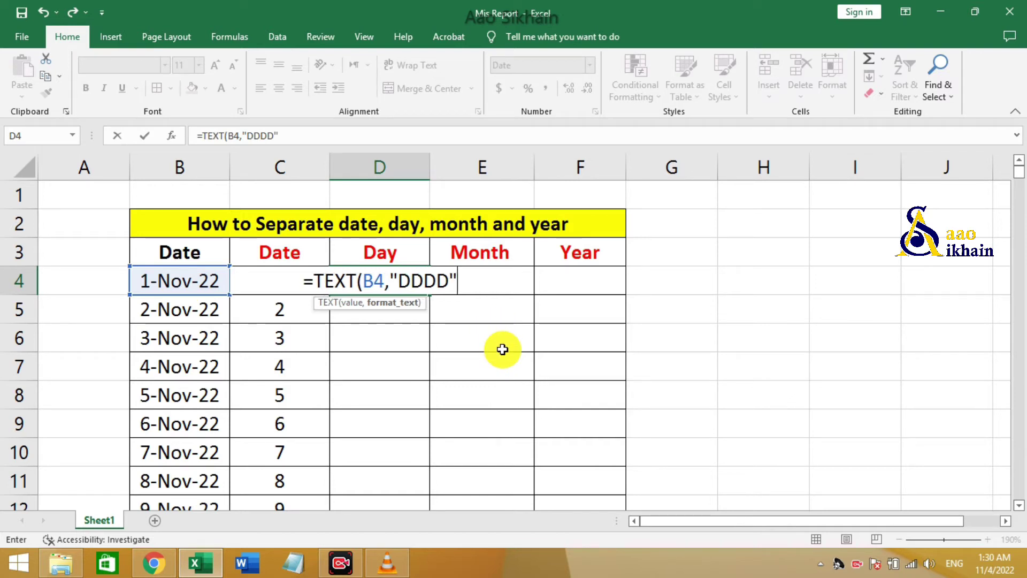
type(")")
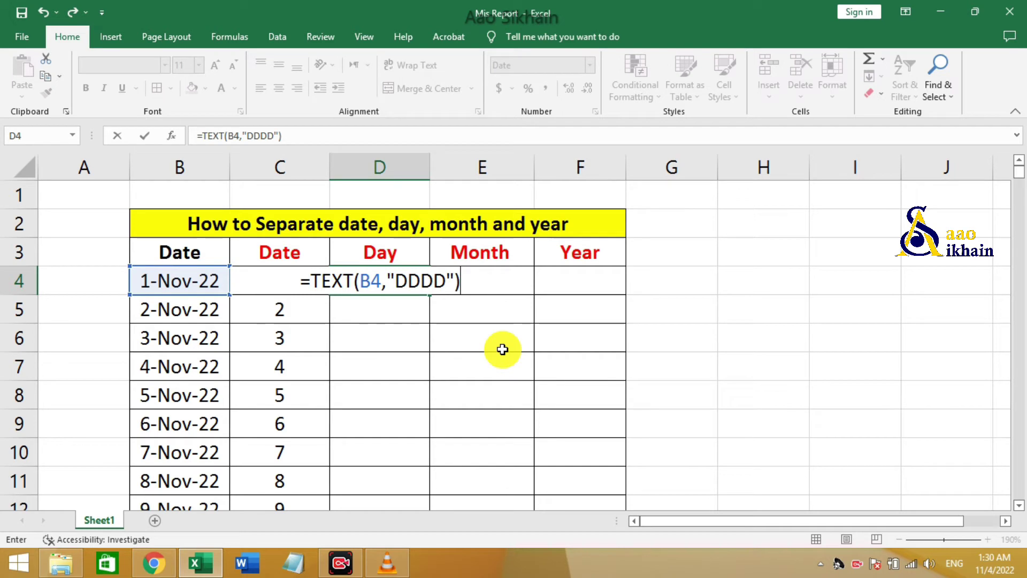
key("Return")
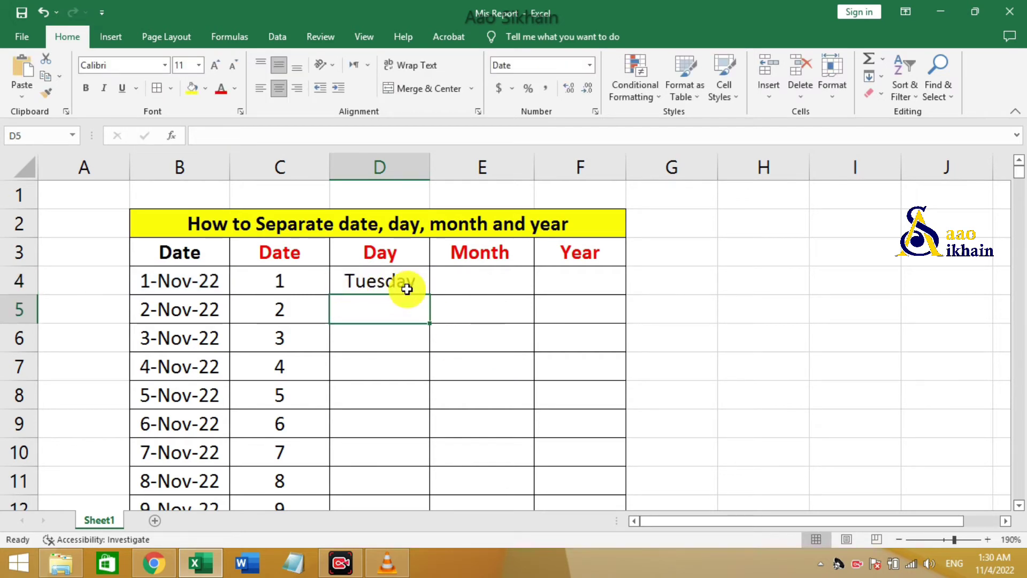
Copy D4's weekday formula down the Day column for every date.
left_click(416, 289)
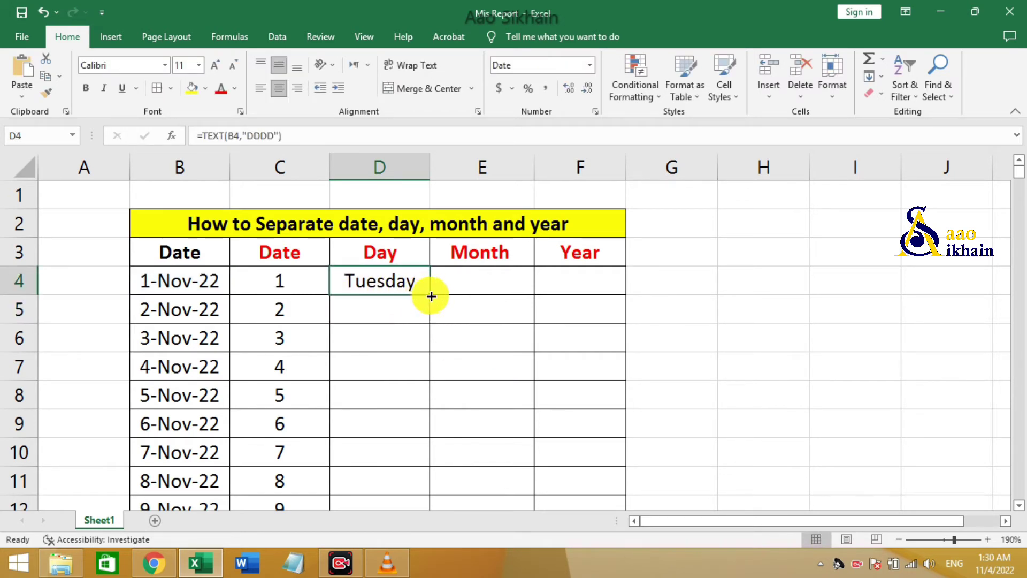
double_click(429, 295)
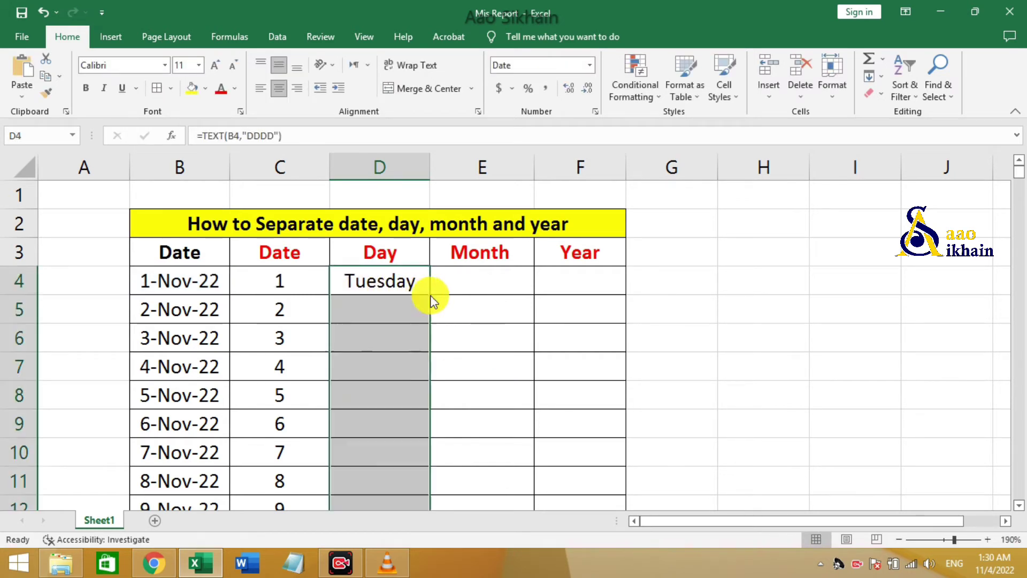
left_click(493, 336)
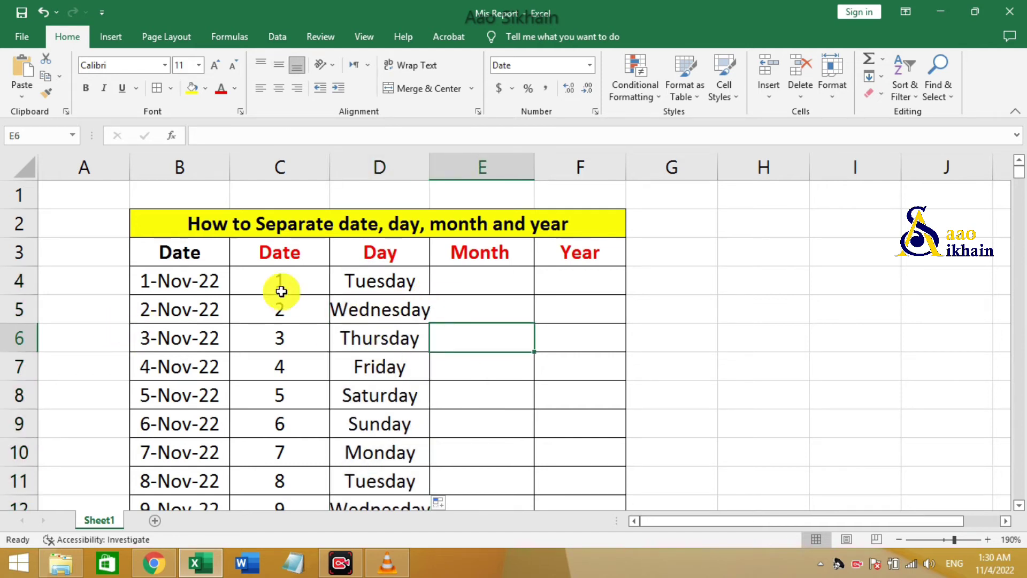
left_click(482, 280)
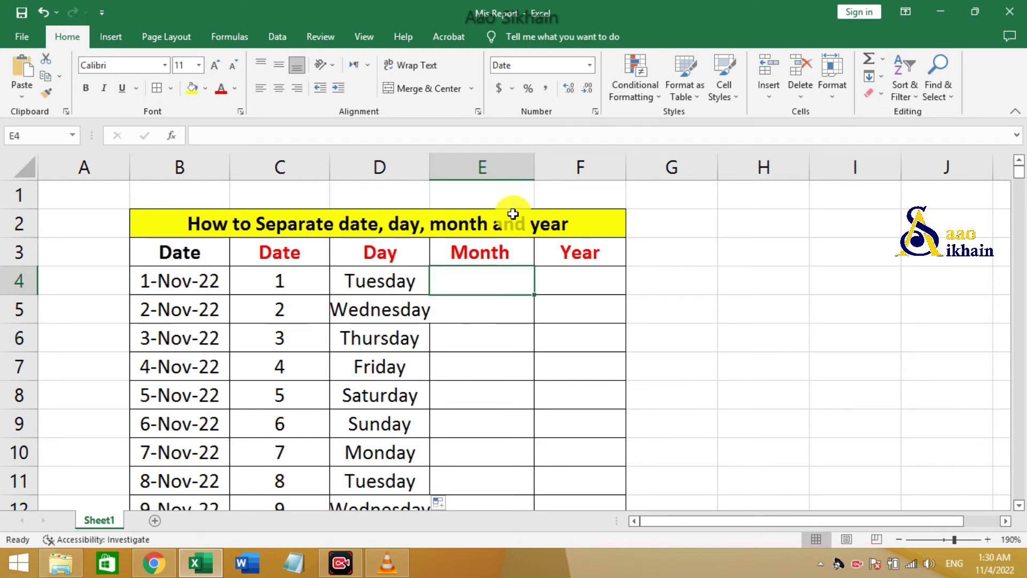
Enter =TEXT(B4,"MMMM") in E4, accepting Excel's correction, so it shows November.
type("=")
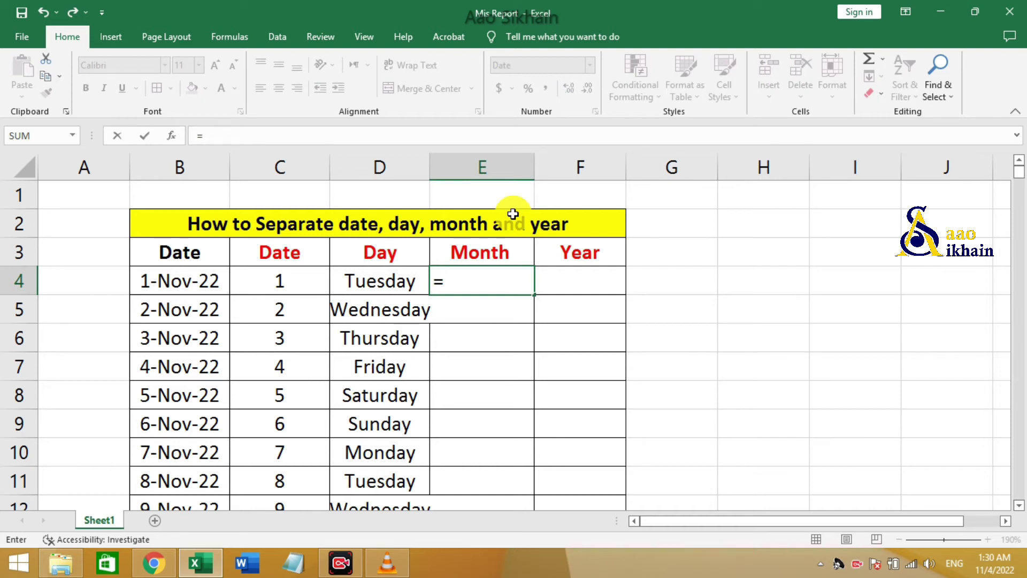
type("TEXT")
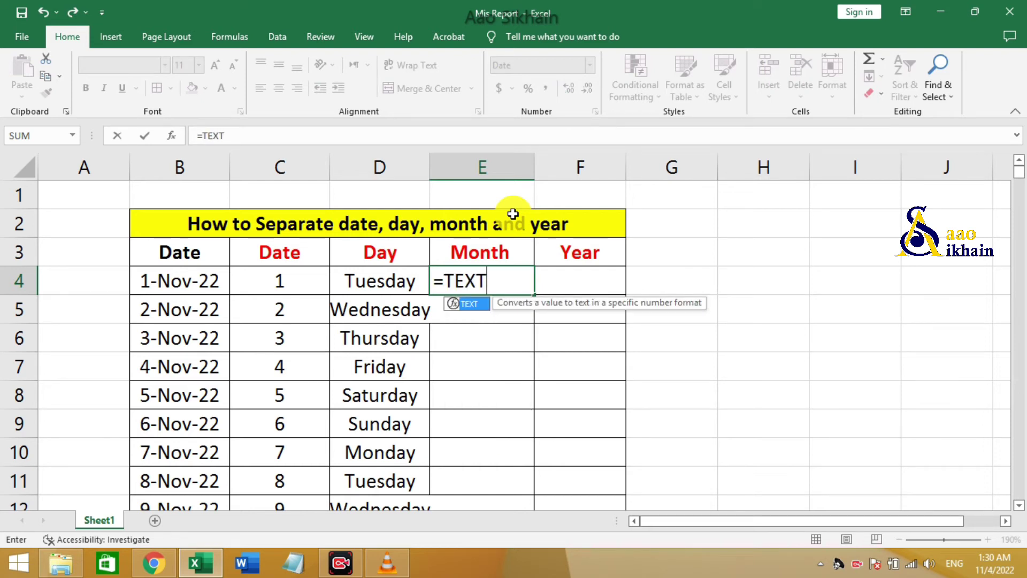
type("(")
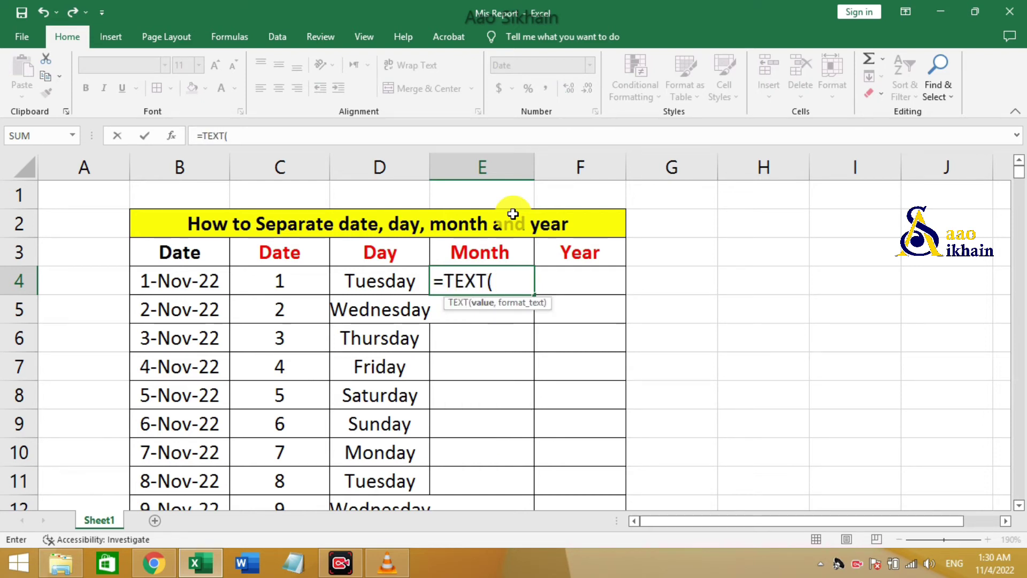
left_click(190, 287)
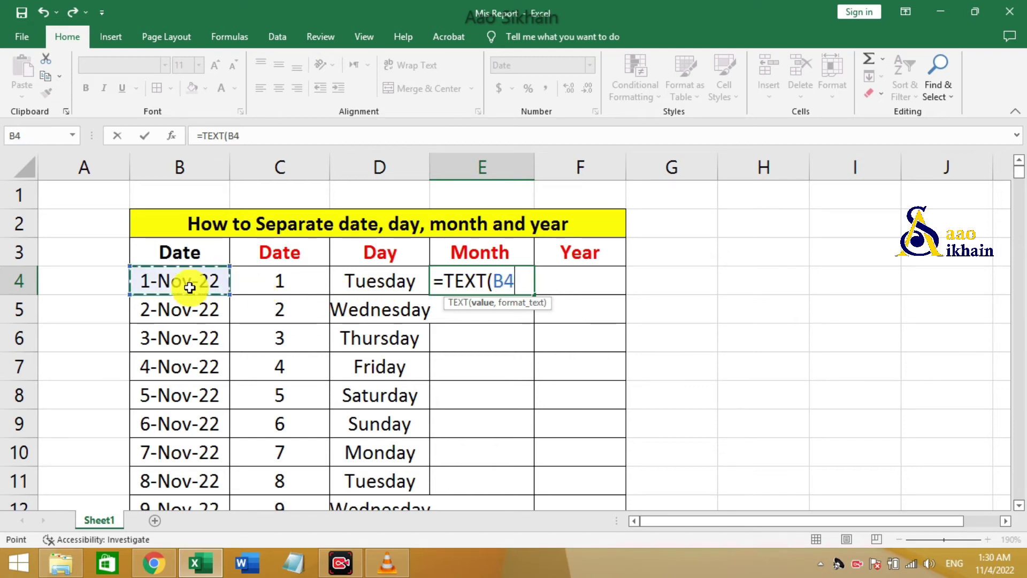
type(",")
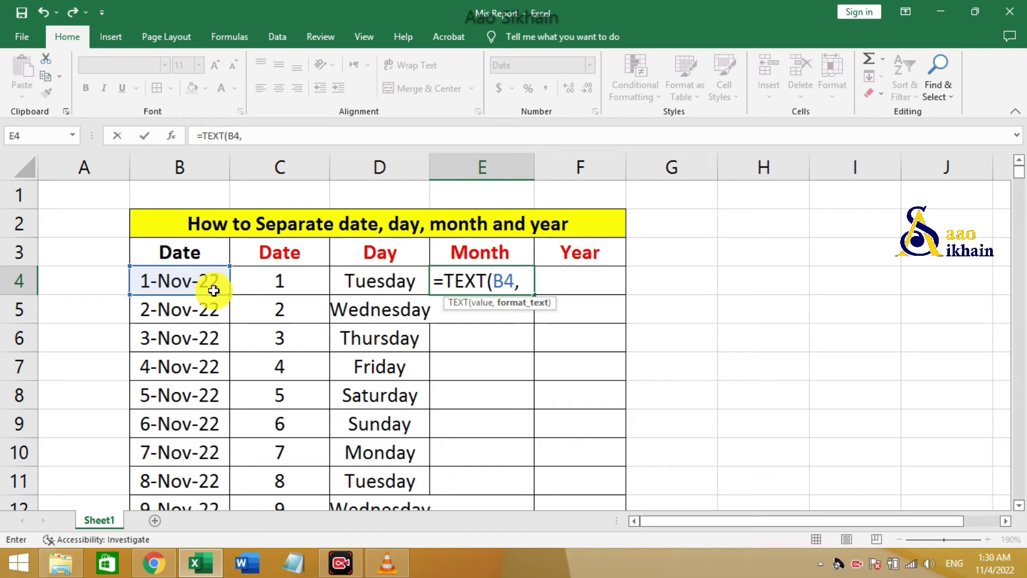
type("MMMM\")")
key("Return")
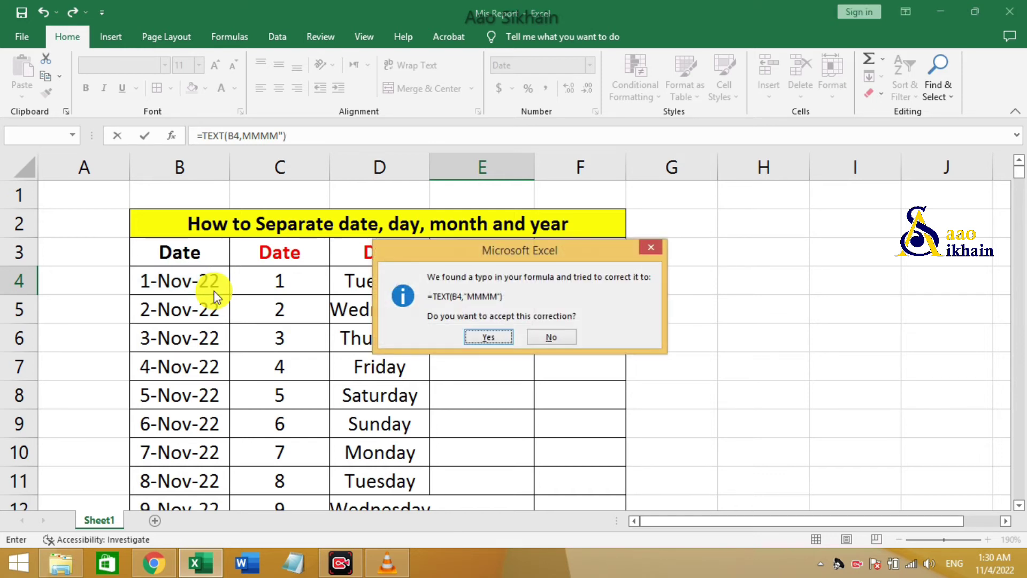
key("Return")
key("Up")
key("Up")
key("Down")
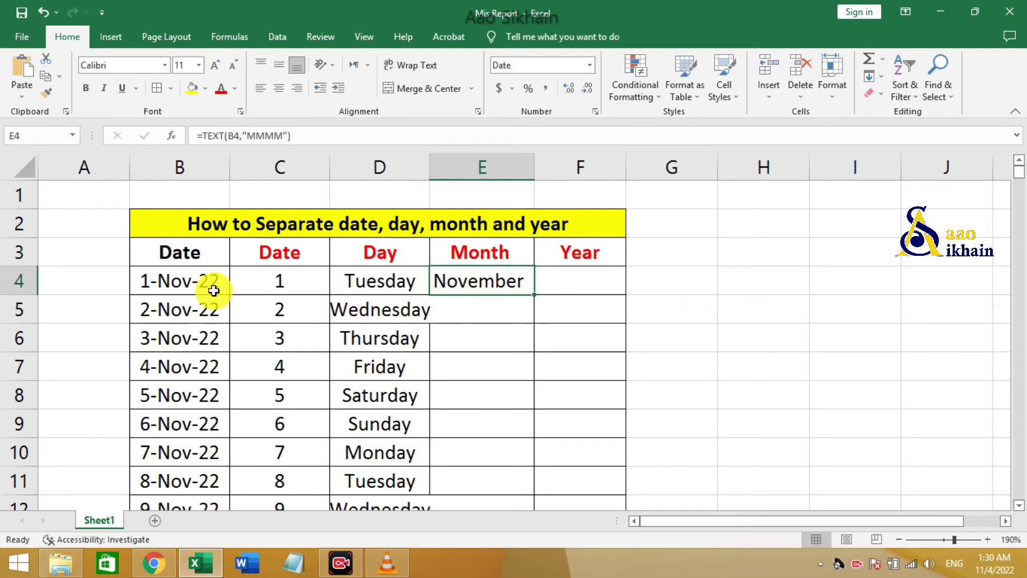
Re-enter =TEXT(B4,"MMMM") in E4 with correct quotes.
type("=")
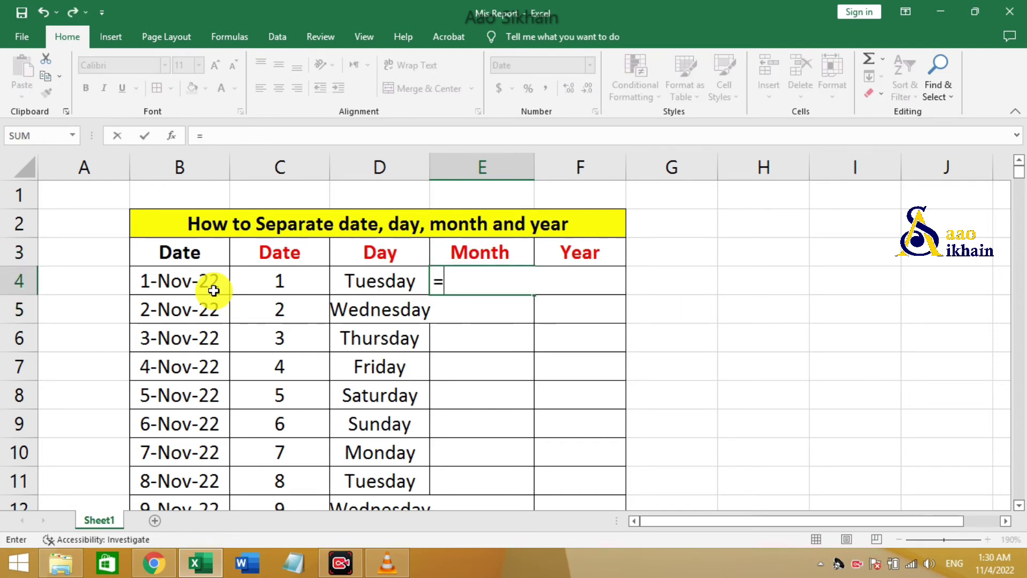
type("TEXT")
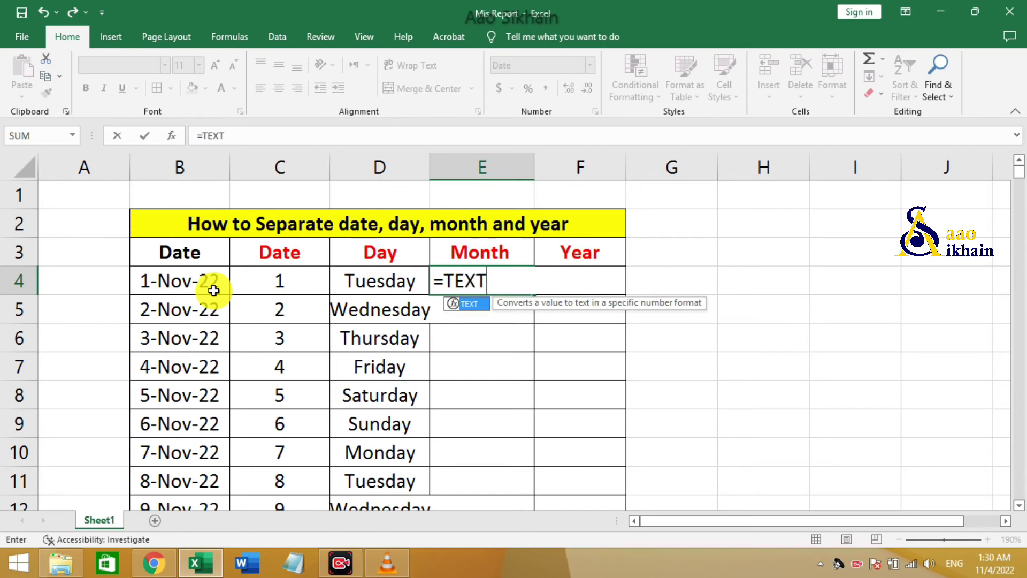
type("(")
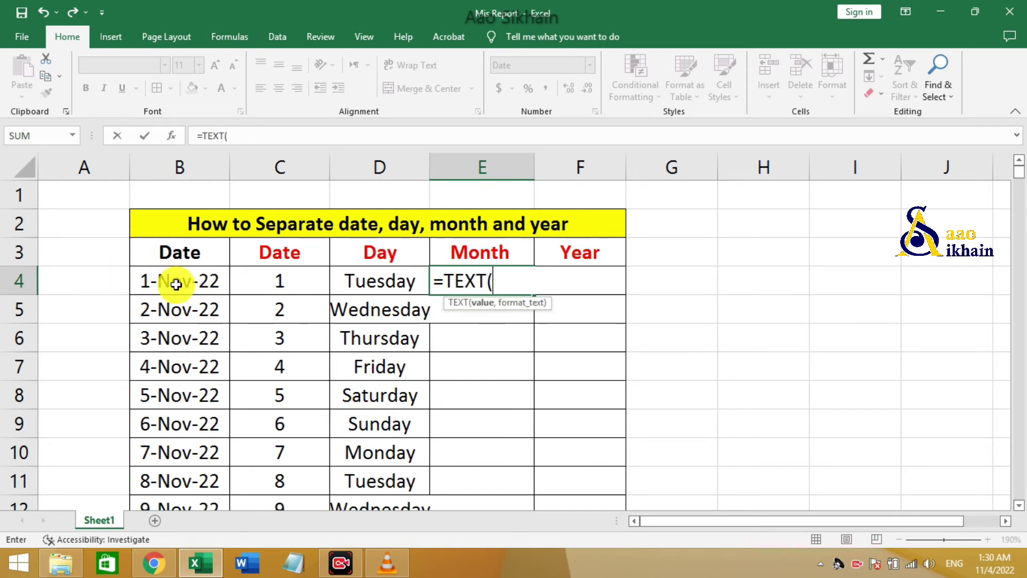
left_click(176, 284)
type(",")
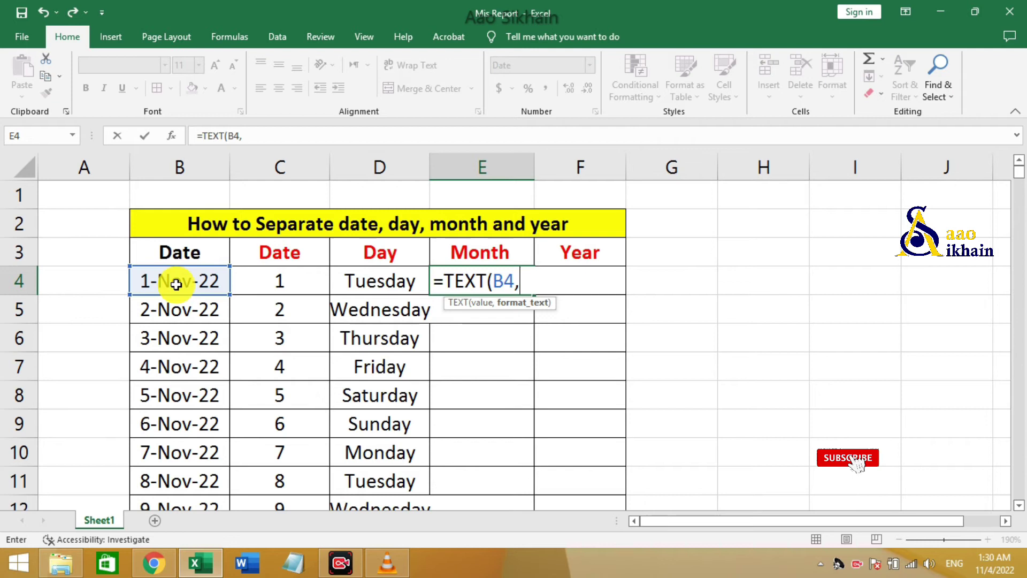
type("\"")
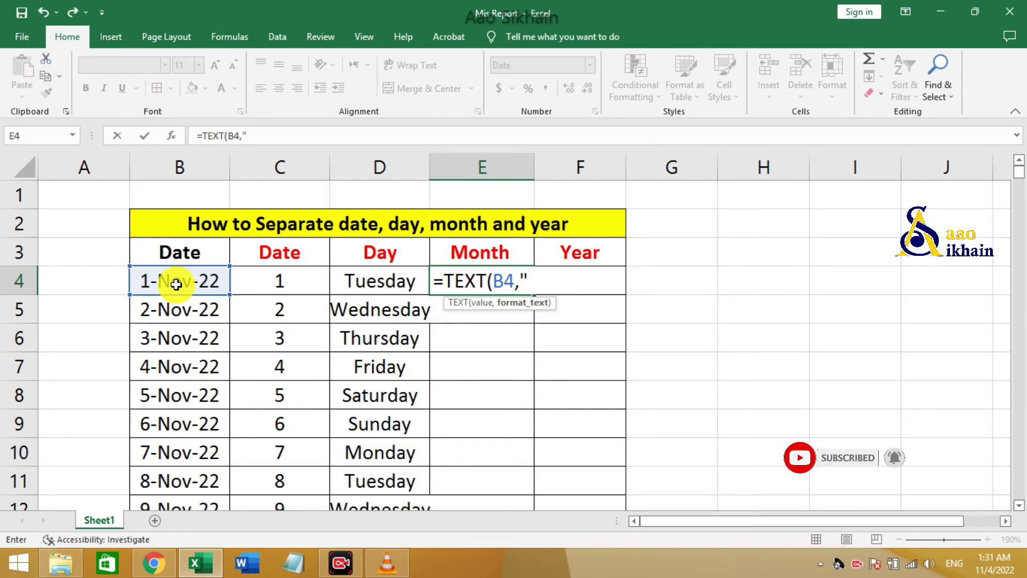
type("MMMM\"")
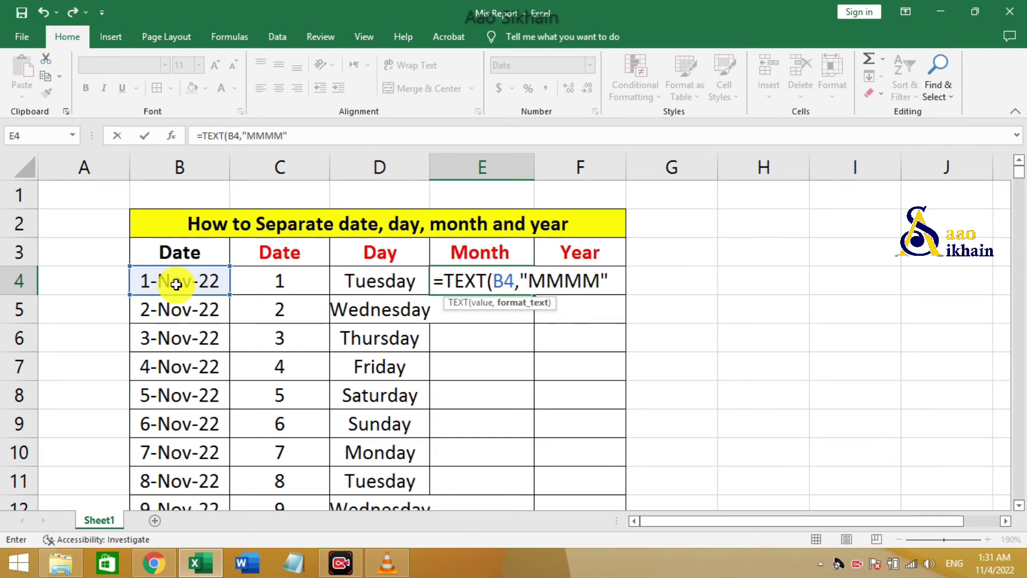
type(")")
key("Return")
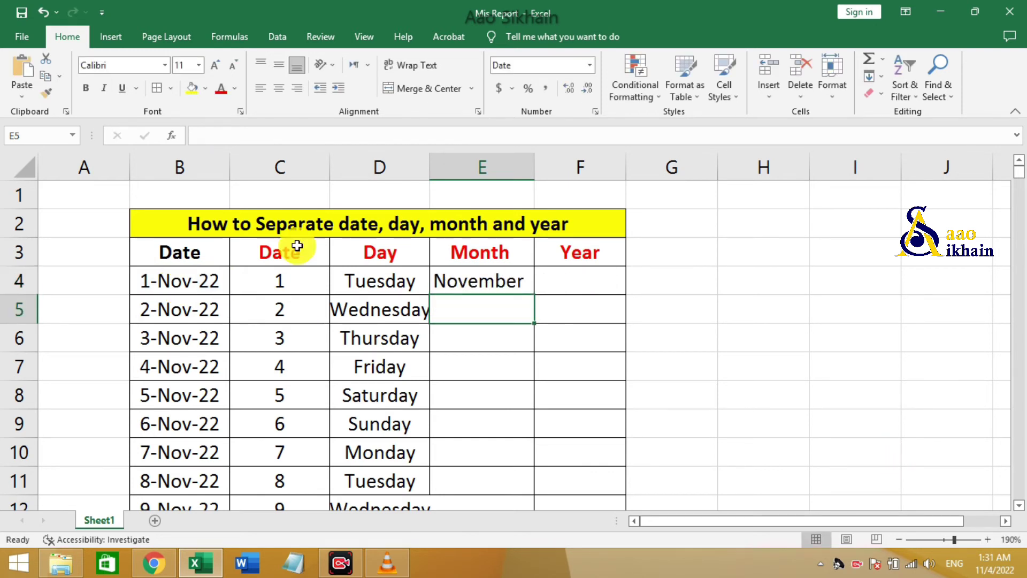
Copy the month formula down column E so every row shows November.
left_click(476, 281)
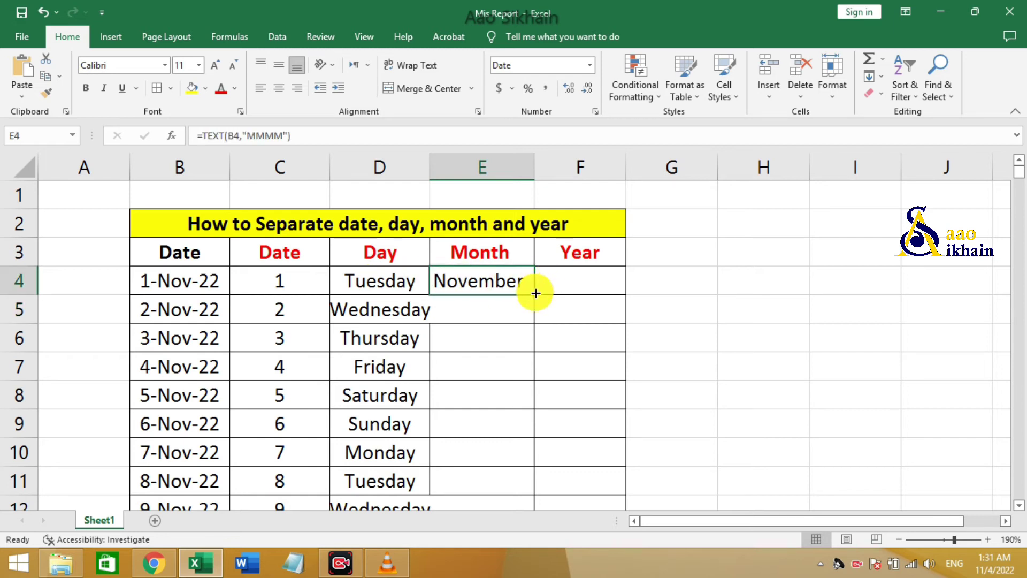
double_click(535, 294)
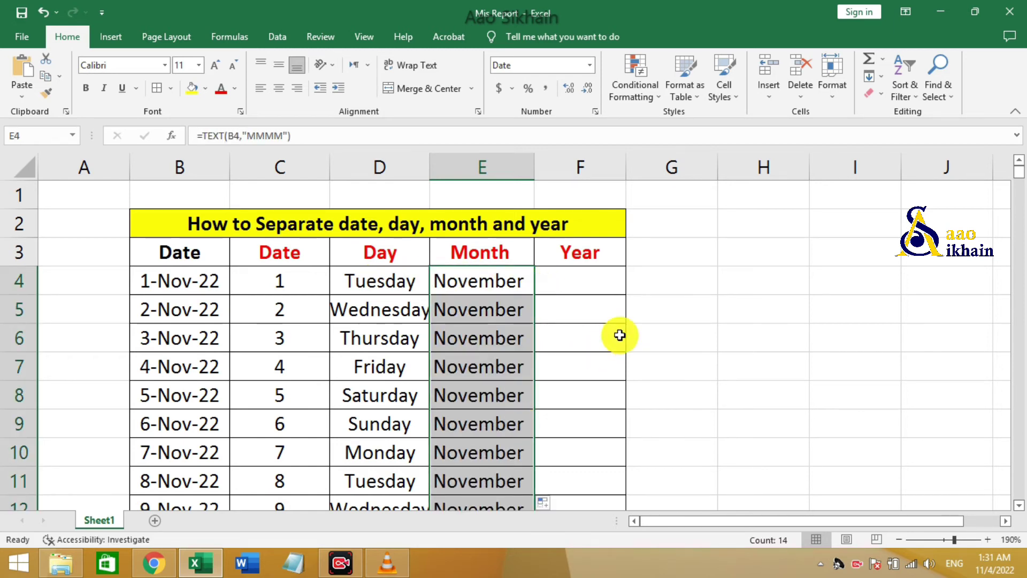
left_click(171, 308)
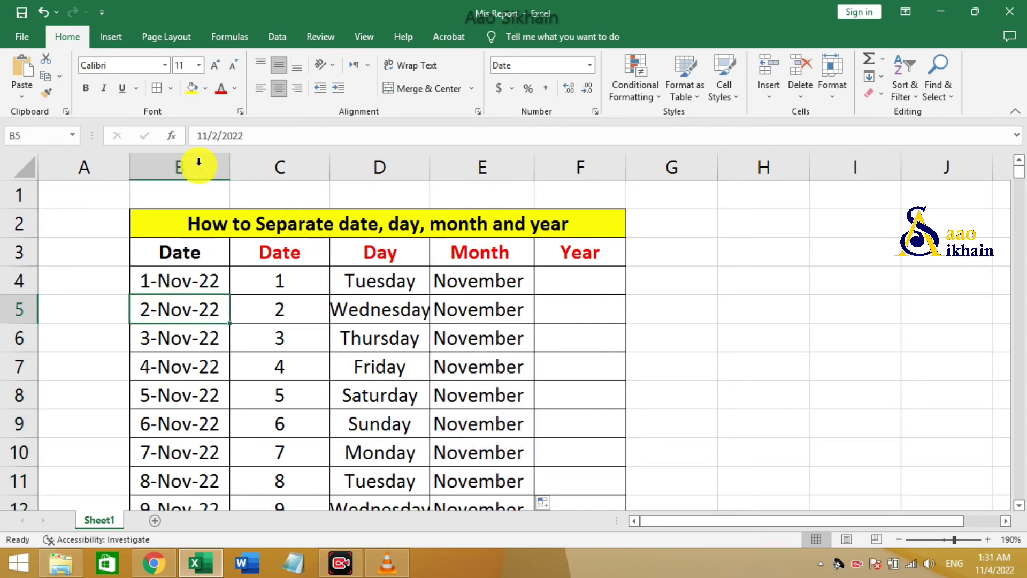
Change the second date's month to August (08).
left_click(203, 139)
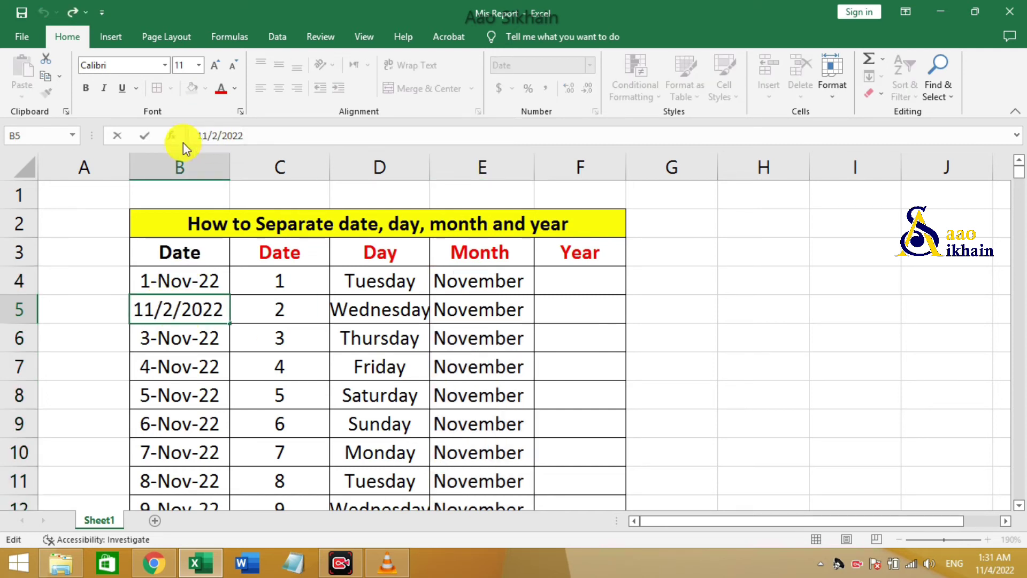
type("08")
key("Return")
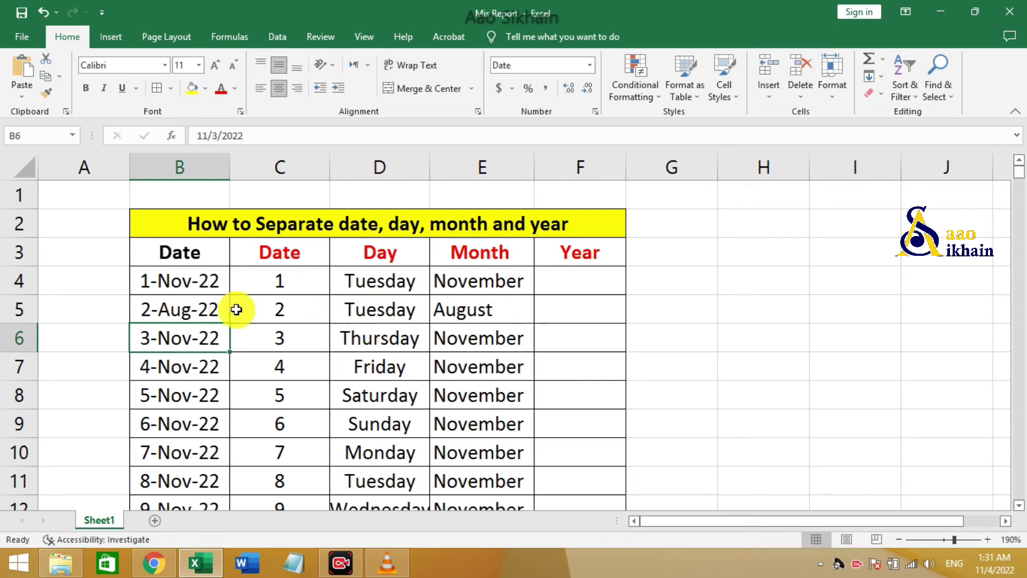
Set the second date's day to 3, undoing a mistaken entry, giving 3-Aug-22.
left_click(194, 307)
left_click(211, 135)
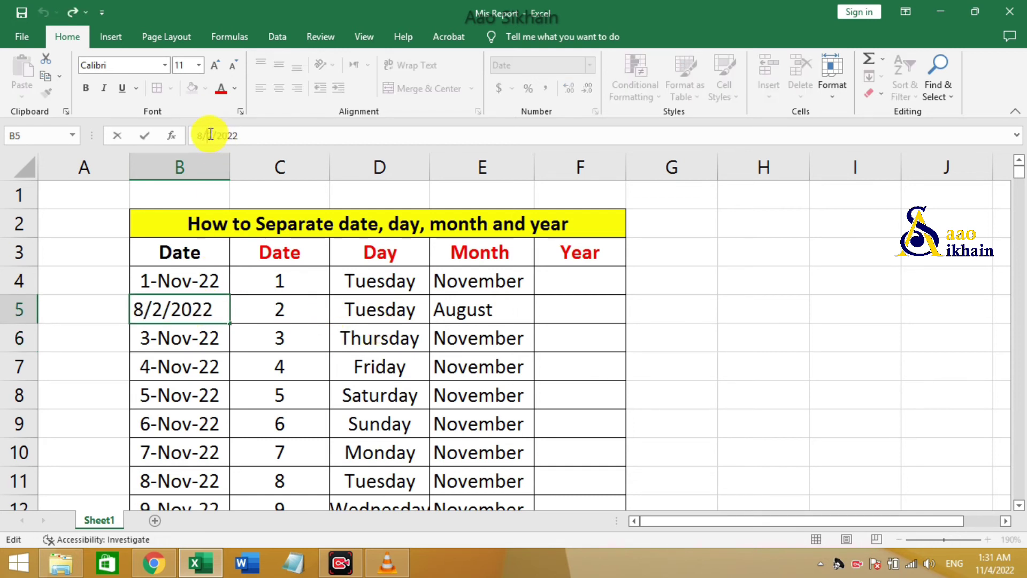
type("3")
key("Return")
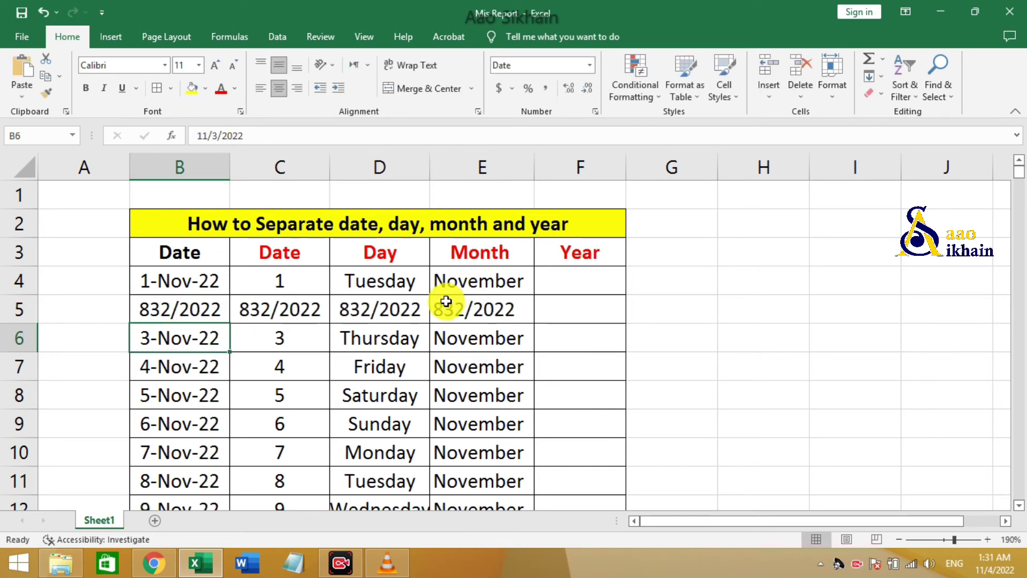
key("ctrl+z")
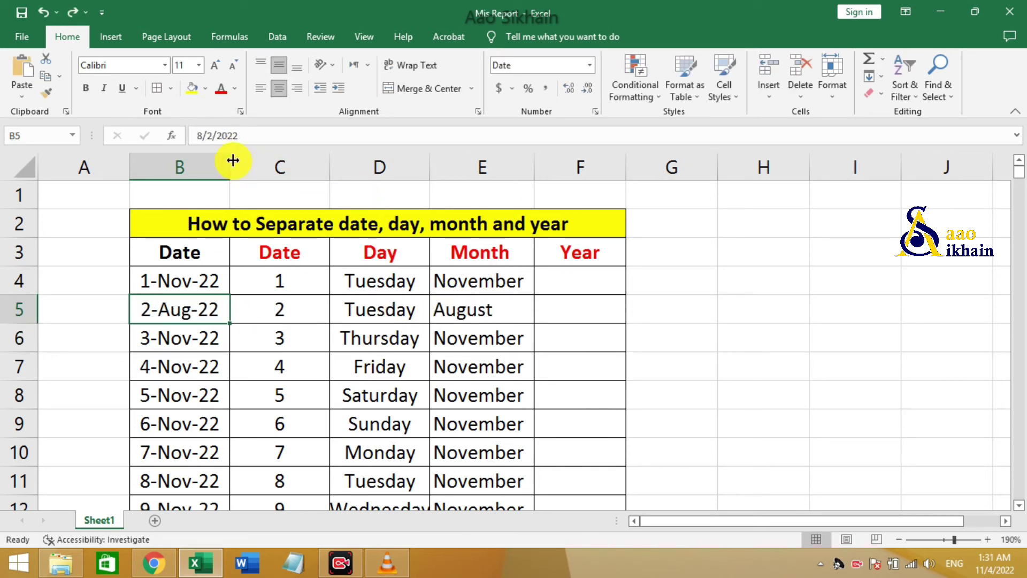
left_click(211, 134)
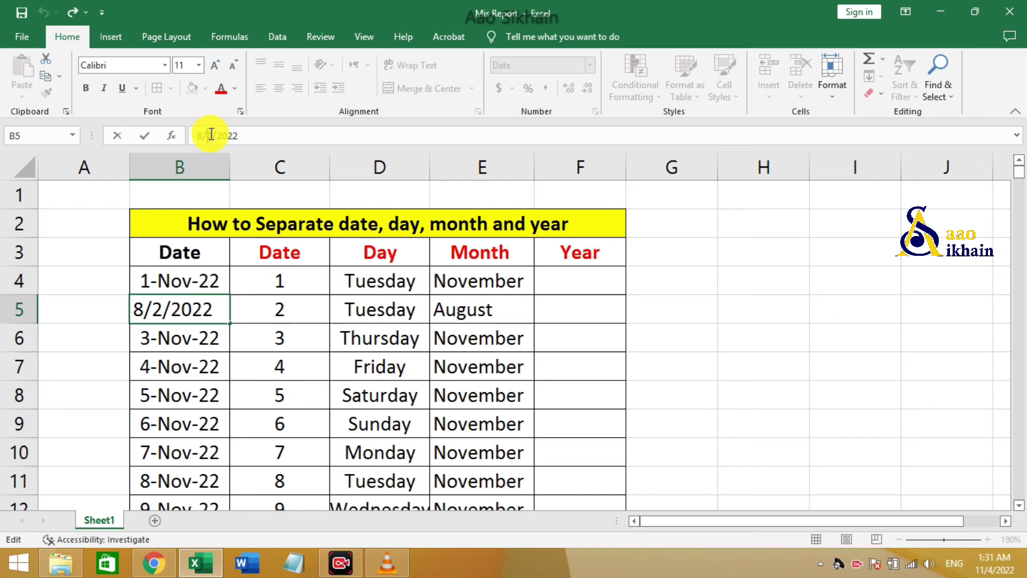
type("3")
key("Return")
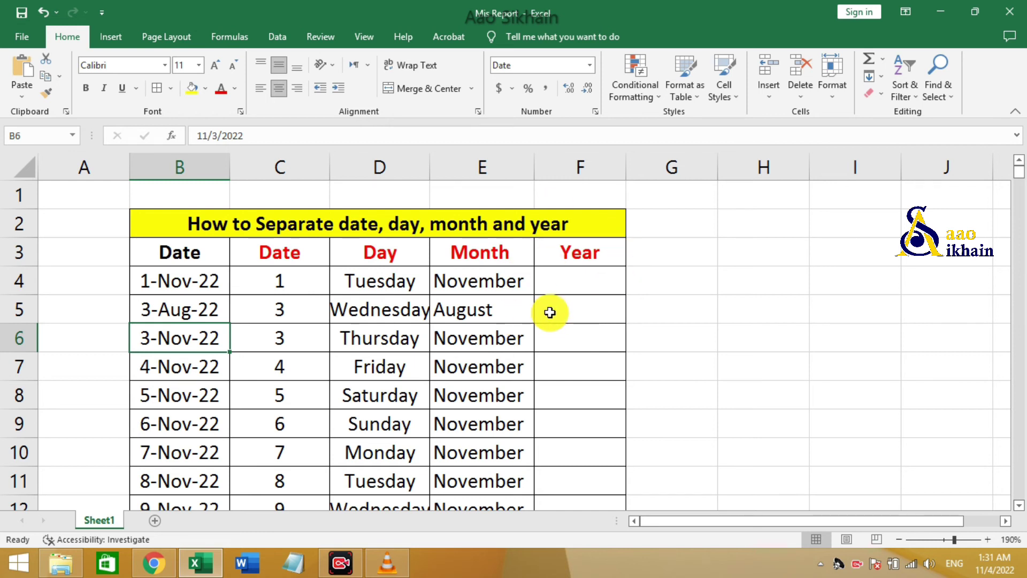
Enter =TEXT(B4,"YYYY") in F4 so it shows the year 2022.
left_click(573, 280)
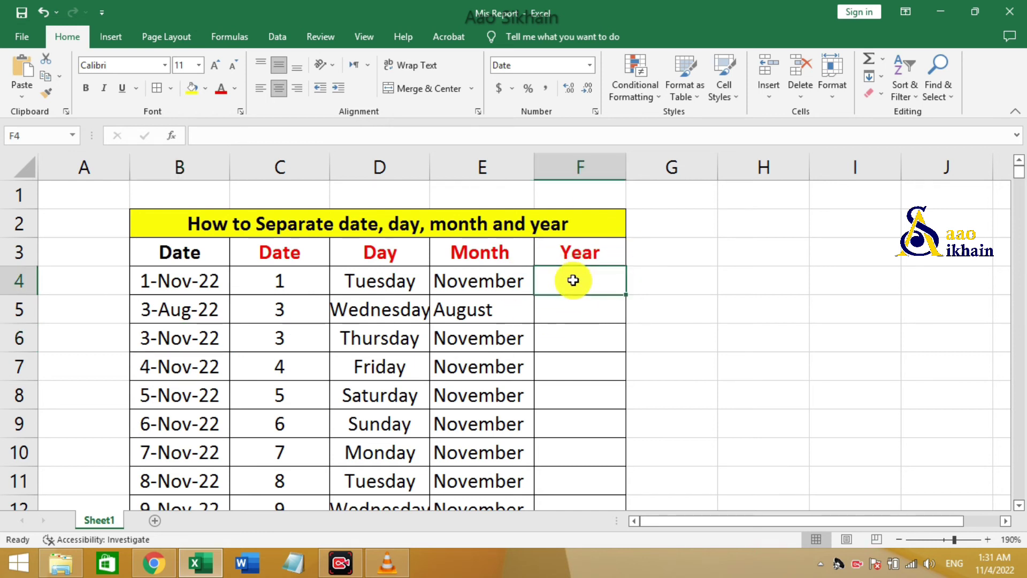
type("=TEXT(")
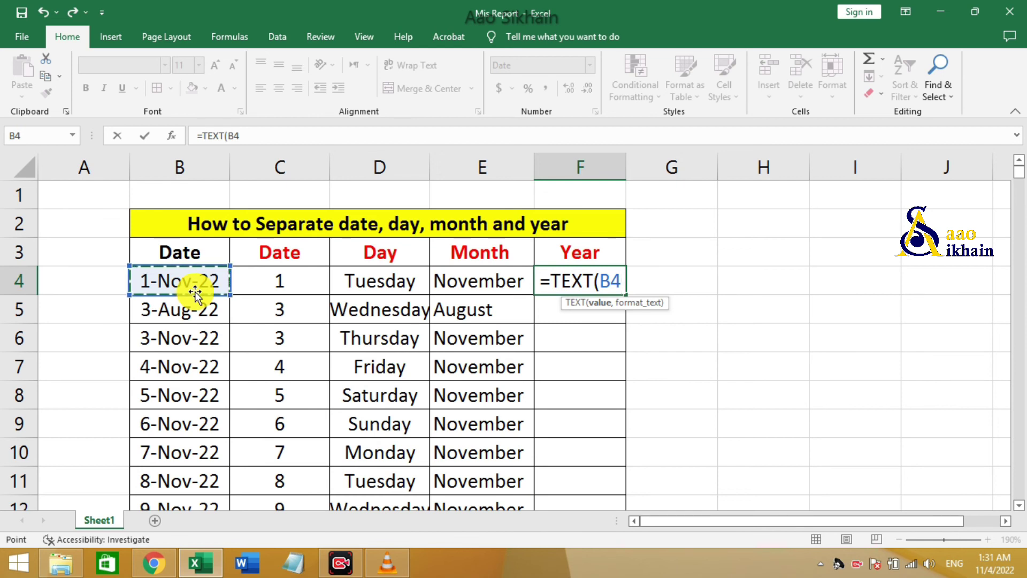
type(",")
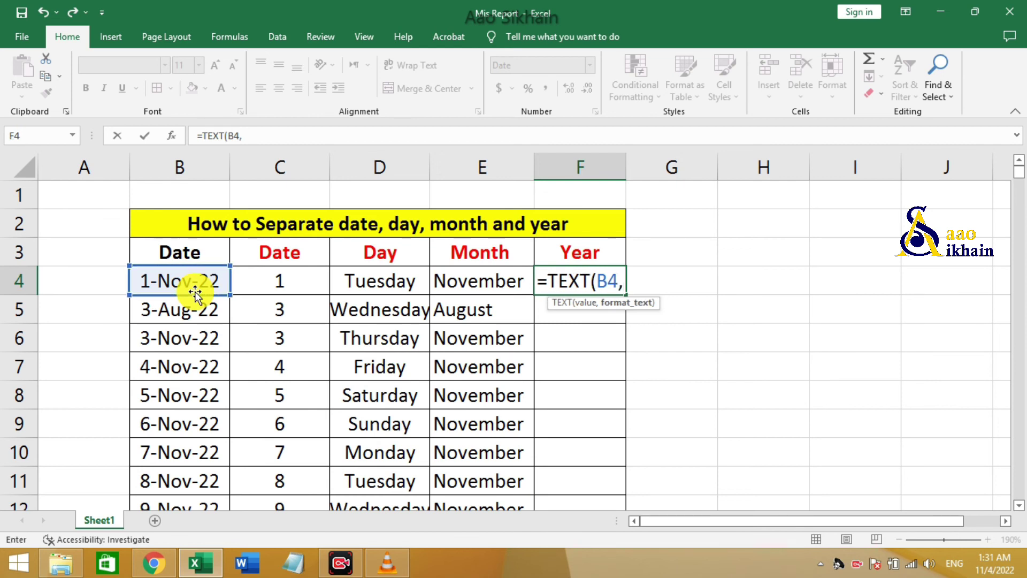
type("\"")
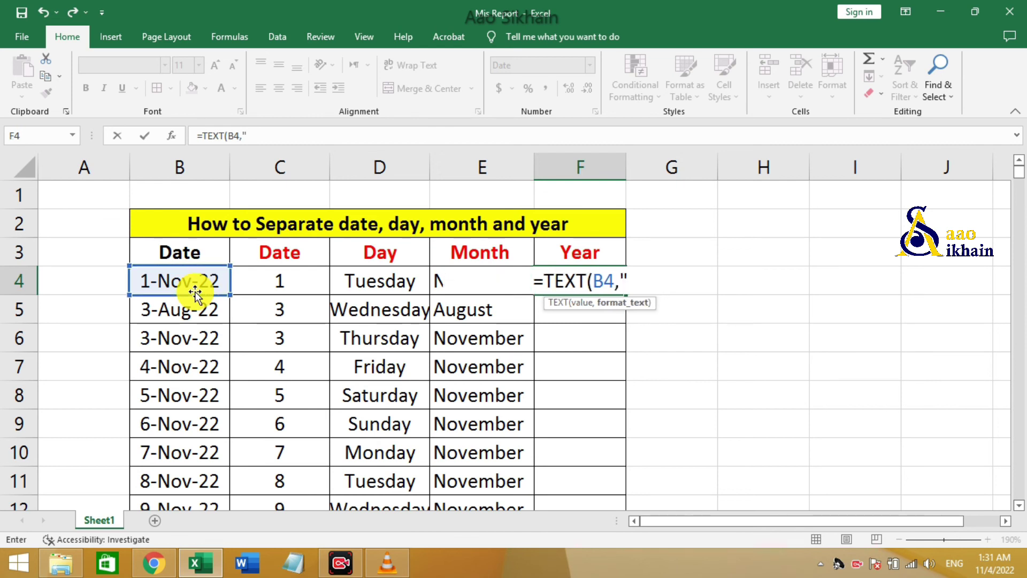
type("YYYY\"")
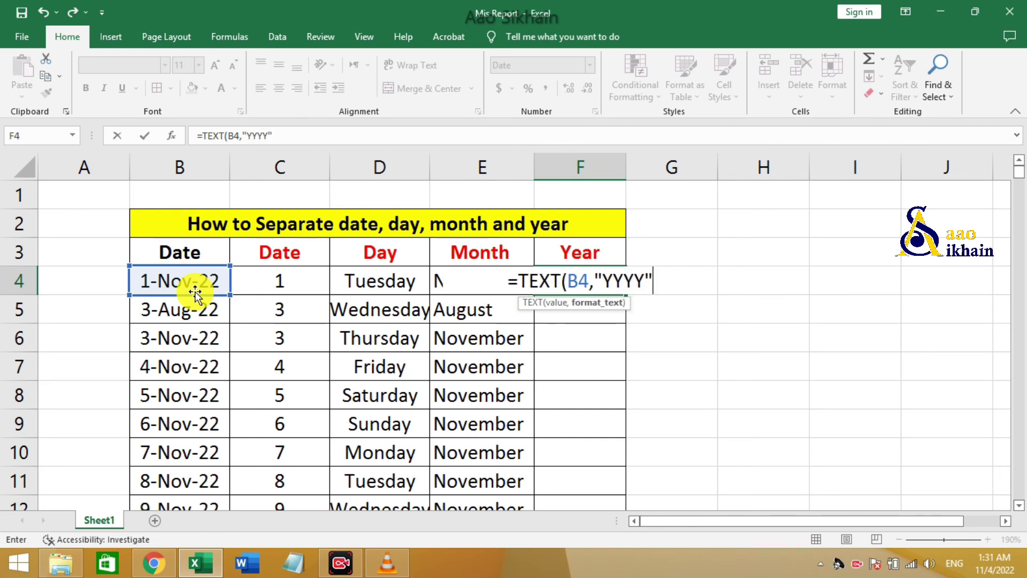
type(")")
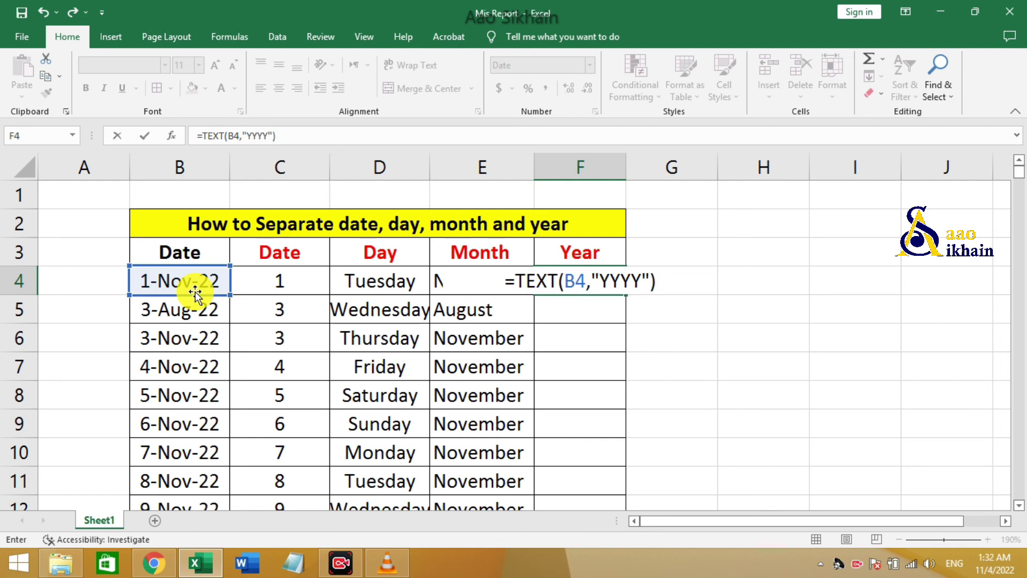
key("Return")
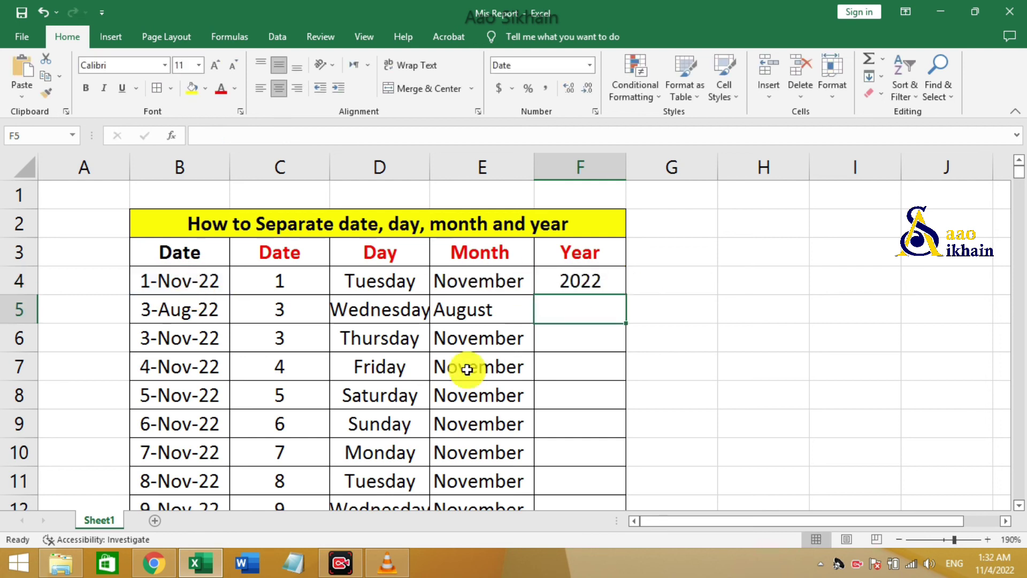
left_click(616, 278)
Fill the year formula down column F, then change the second date's year to 2020.
double_click(629, 296)
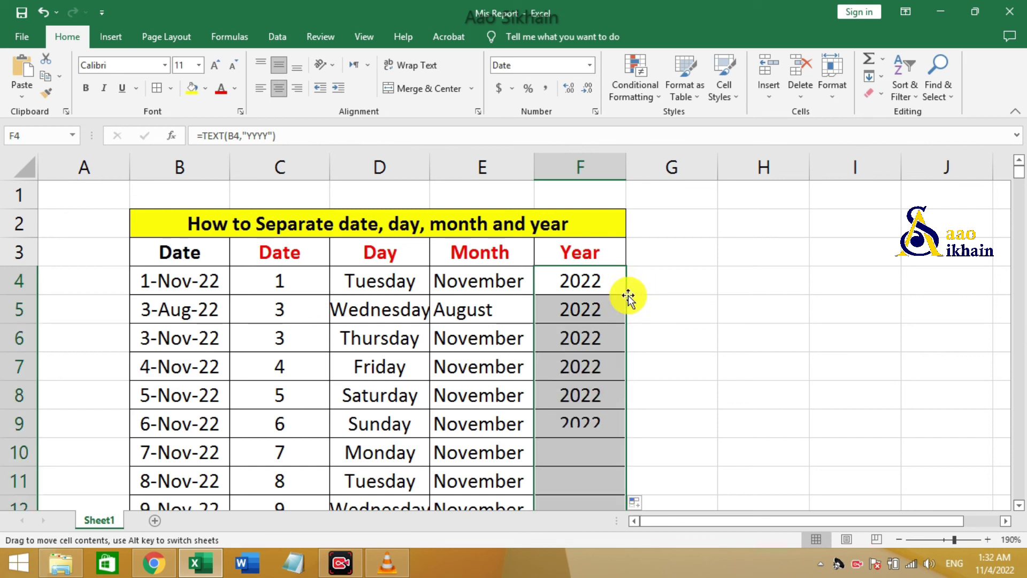
left_click(184, 306)
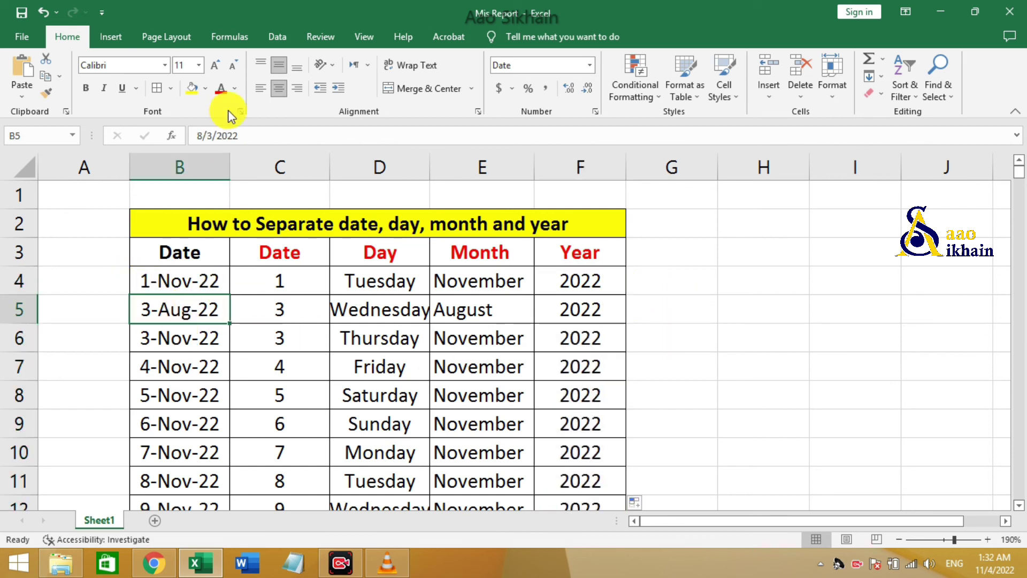
left_click(253, 137)
key("BackSpace")
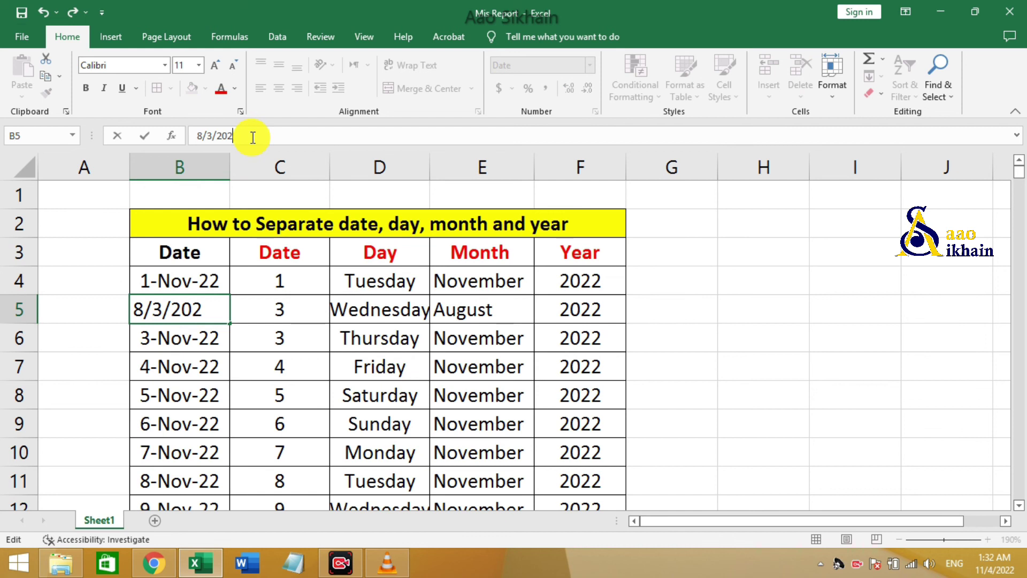
type("0")
key("Return")
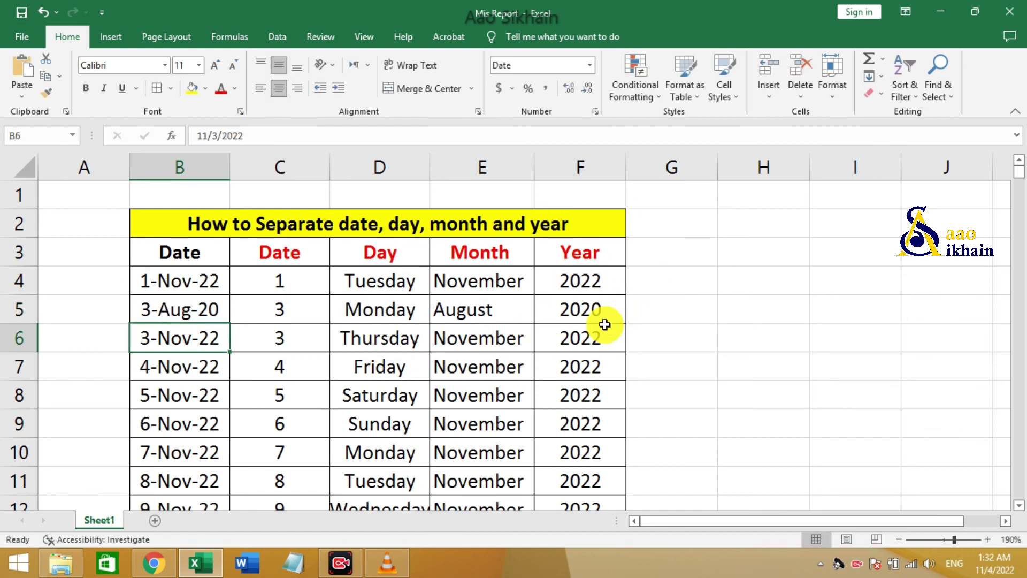
left_click(661, 317)
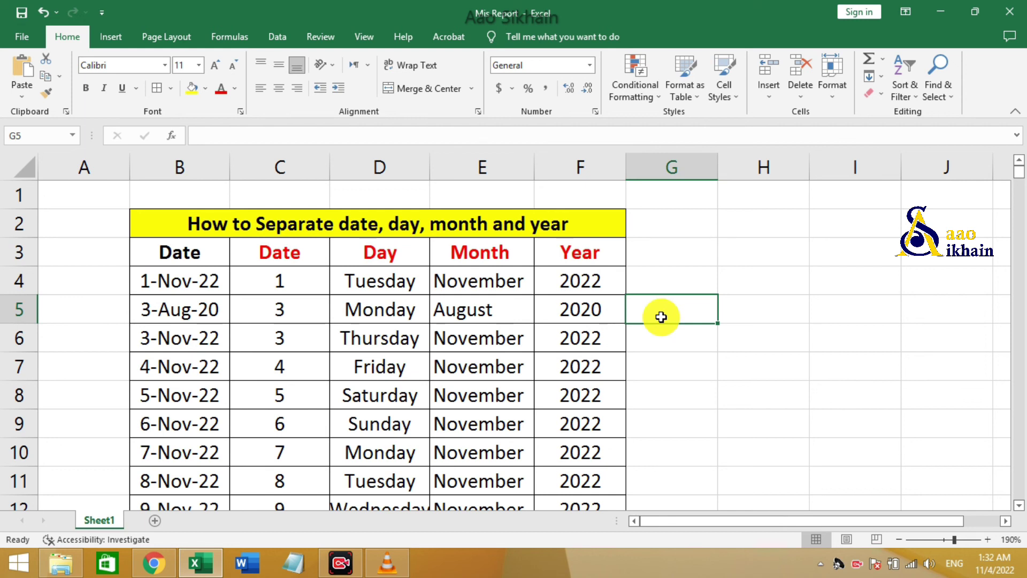